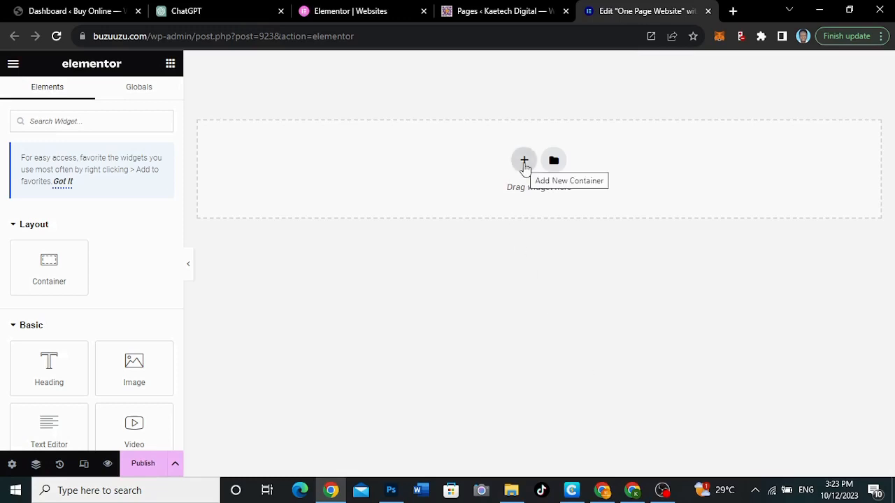
Step: Add a new container with two equal side-by-side columns and keep its content width set to Boxed
{"action": "left_click", "coordinate": [524, 162]}
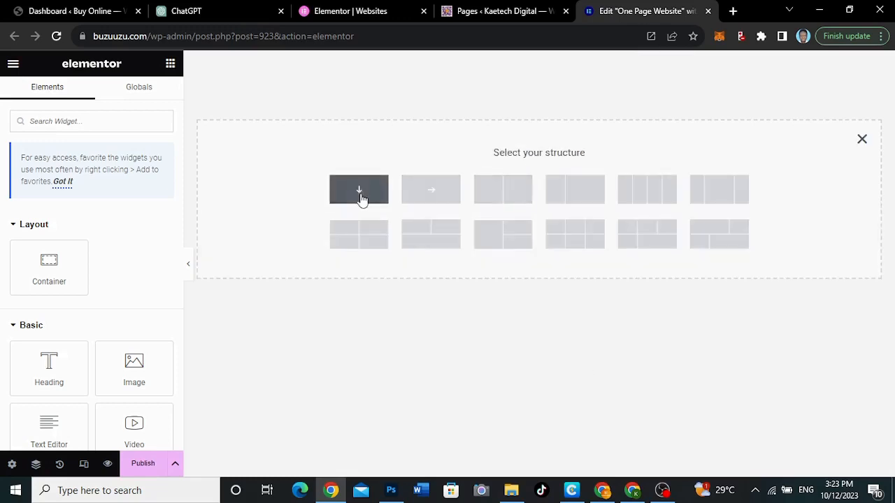
{"action": "left_click", "coordinate": [502, 195]}
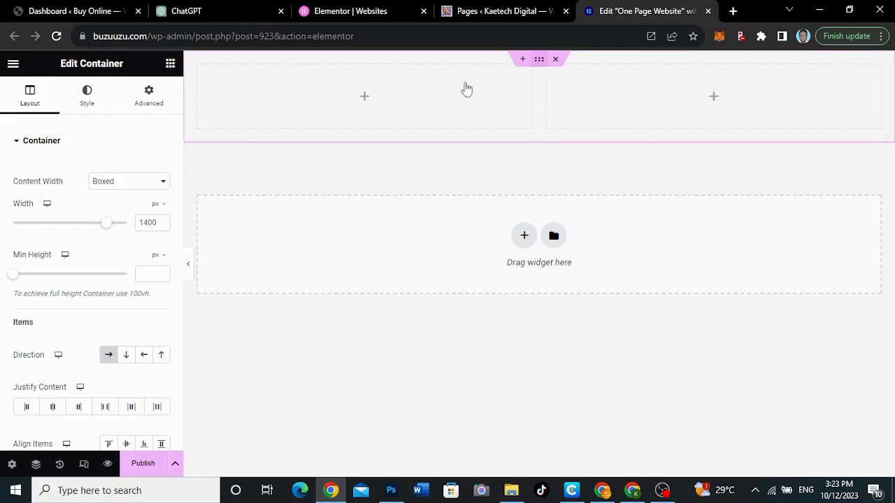
{"action": "left_click", "coordinate": [106, 183]}
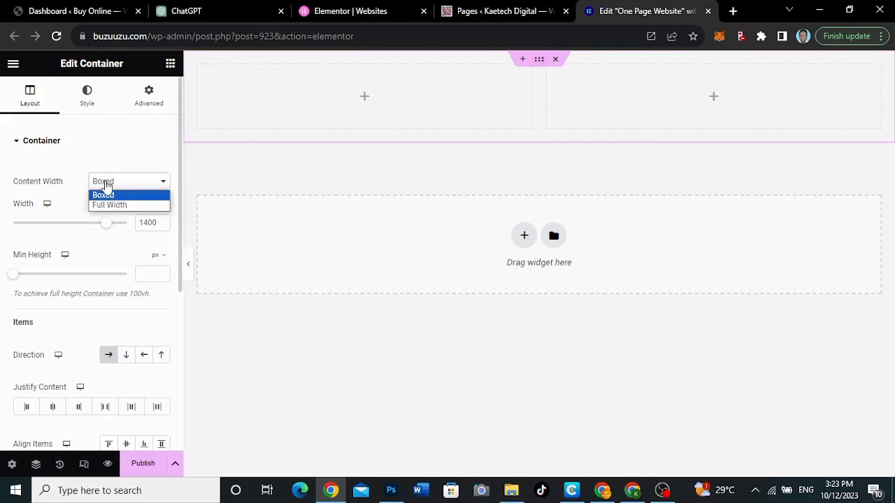
{"action": "left_click", "coordinate": [100, 192]}
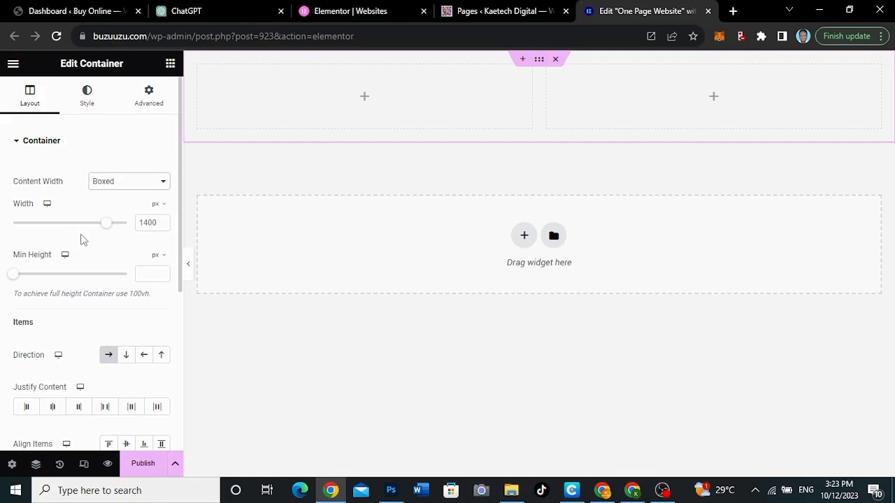
Step: Place an Image widget in the container's second column and start creating its image with AI
{"action": "left_click", "coordinate": [715, 99]}
{"action": "left_click_drag", "start_coordinate": [129, 371], "coordinate": [711, 100]}
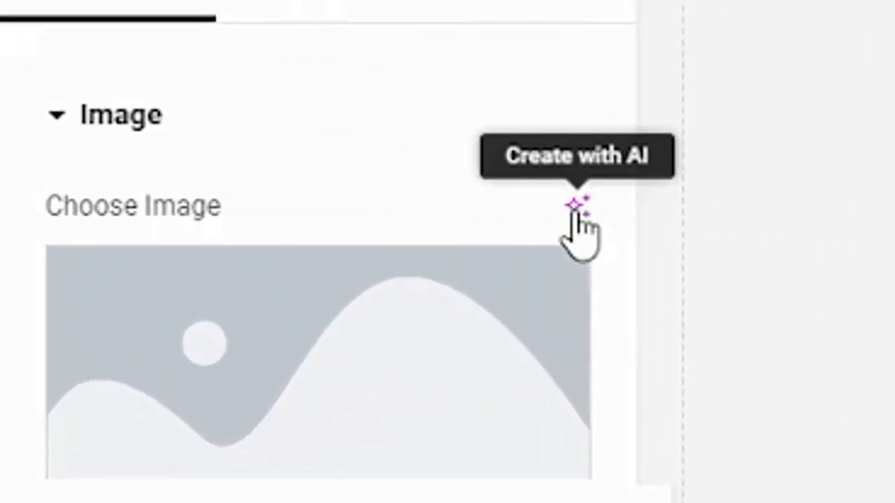
{"action": "mouse_move", "coordinate": [214, 354]}
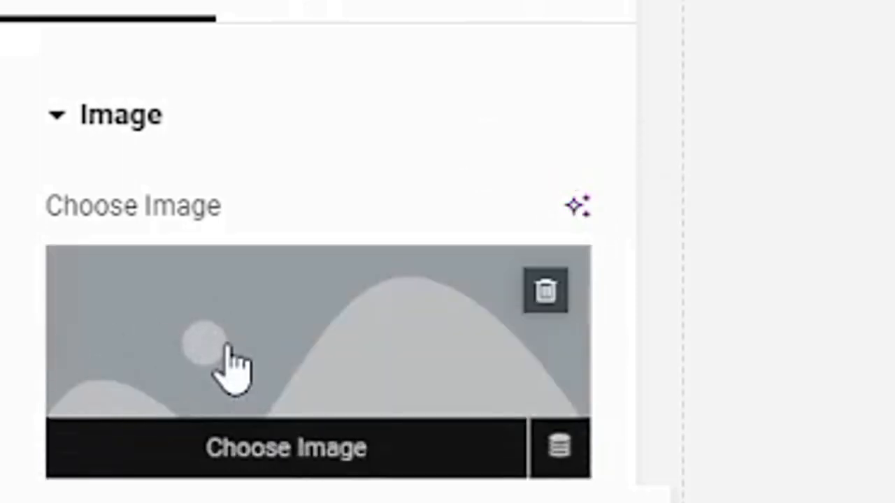
{"action": "left_click", "coordinate": [577, 207]}
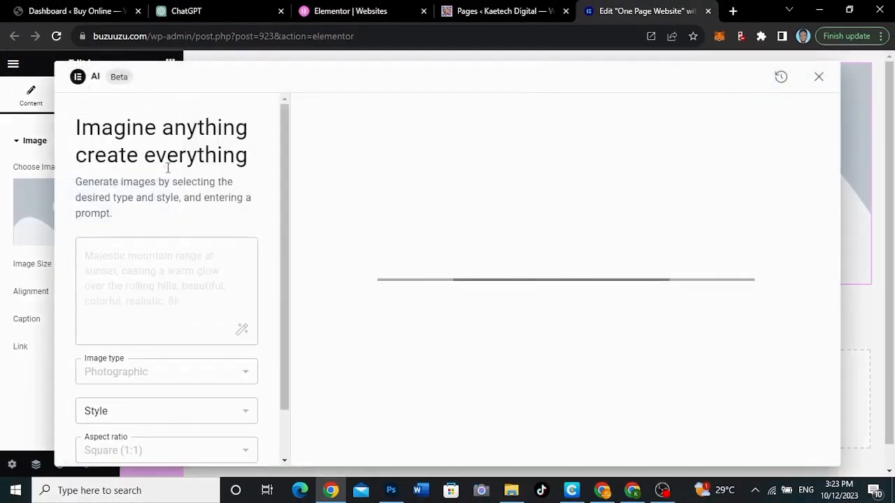
{"action": "scroll", "coordinate": [158, 254], "scroll_direction": "down", "scroll_amount": 1}
{"action": "scroll", "coordinate": [158, 254], "scroll_direction": "up", "scroll_amount": 1}
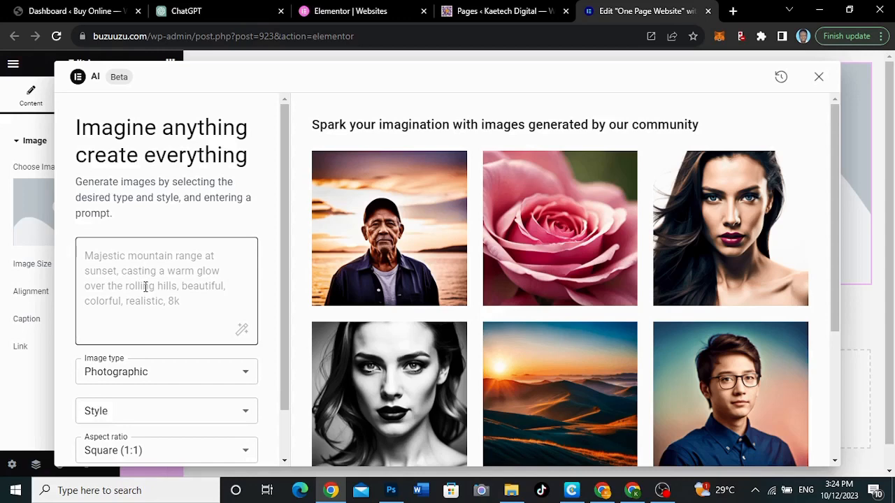
Step: Enter "Black Digital marketer" as the image prompt and have the AI enhance it
{"action": "left_click", "coordinate": [121, 259]}
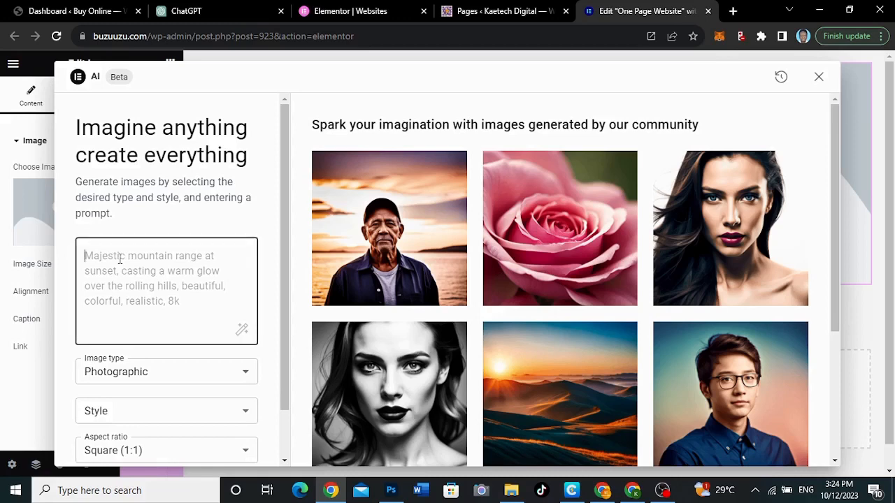
{"action": "type", "text": "Black Di"}
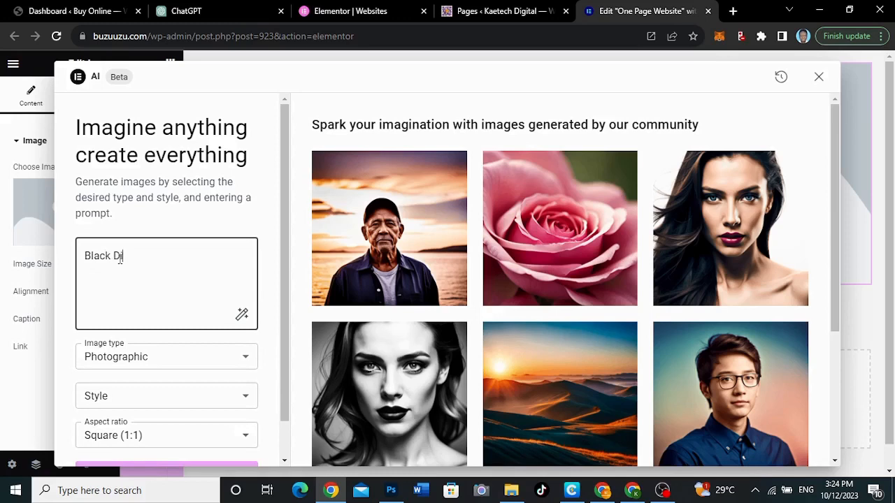
{"action": "type", "text": "gital marketer"}
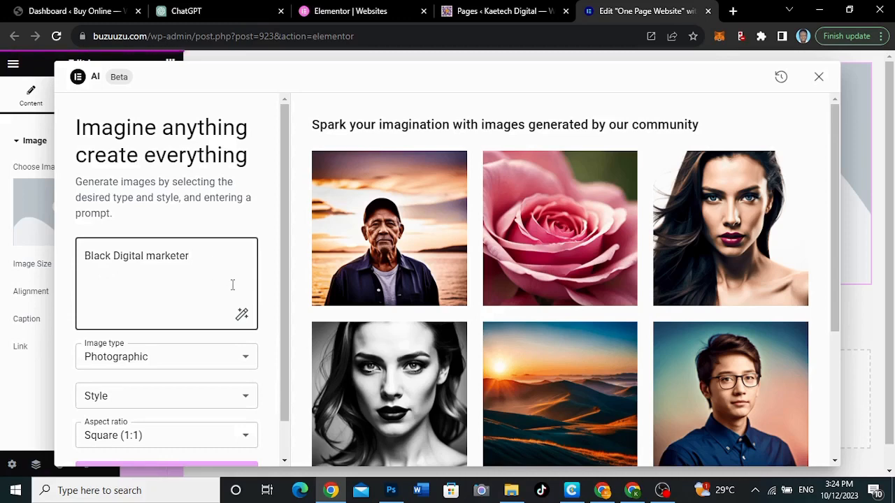
{"action": "left_click", "coordinate": [241, 316]}
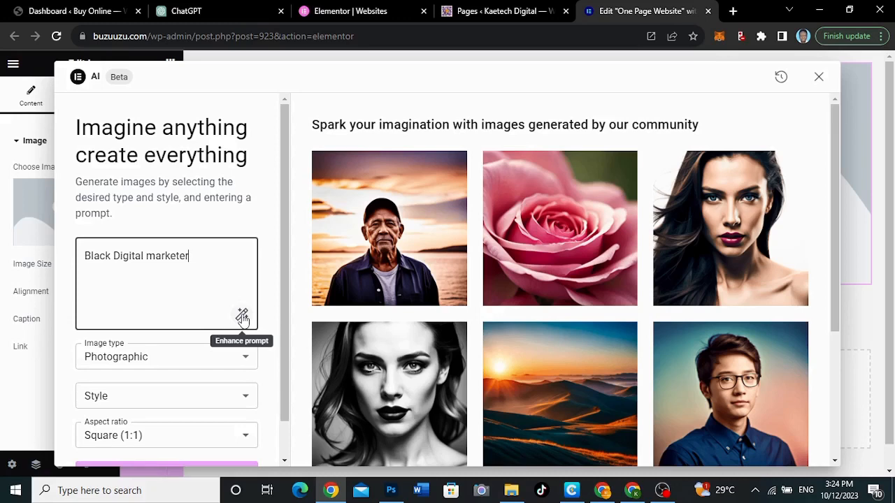
{"action": "left_click", "coordinate": [242, 317]}
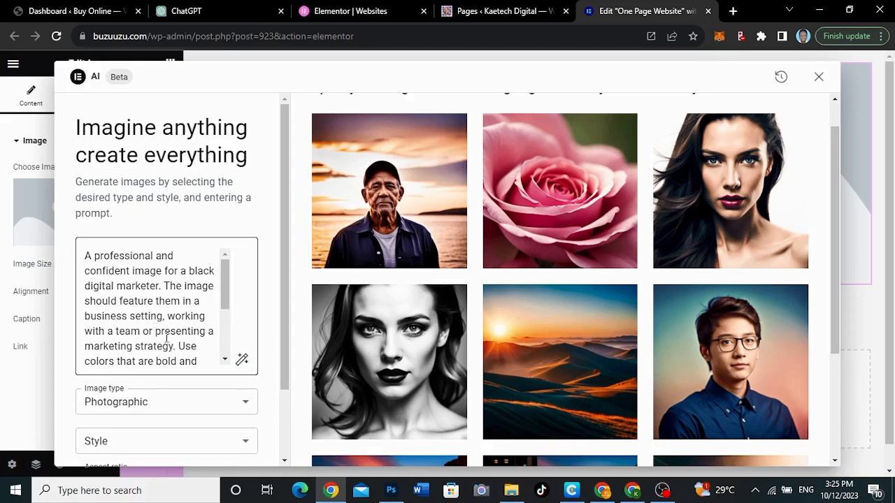
Step: Read through the full text of the enhanced image prompt
{"action": "scroll", "coordinate": [166, 338], "scroll_direction": "down", "scroll_amount": 3}
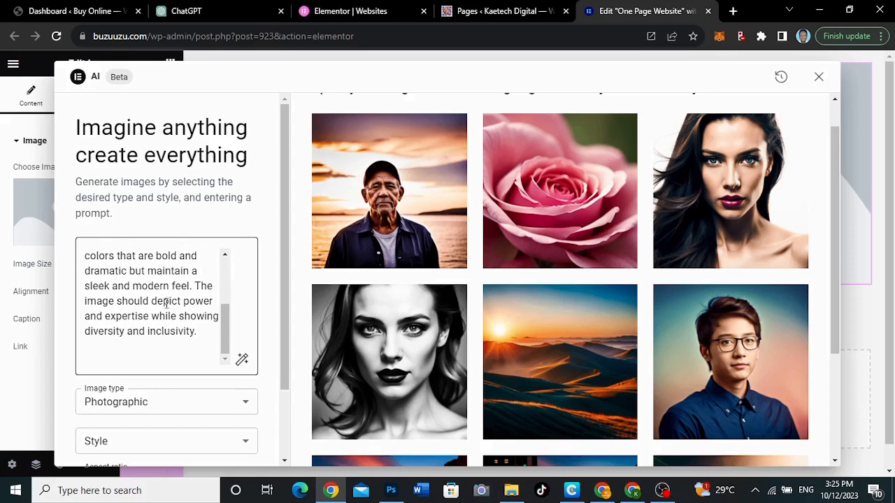
{"action": "scroll", "coordinate": [167, 297], "scroll_direction": "up", "scroll_amount": 2}
{"action": "scroll", "coordinate": [166, 297], "scroll_direction": "down", "scroll_amount": 1}
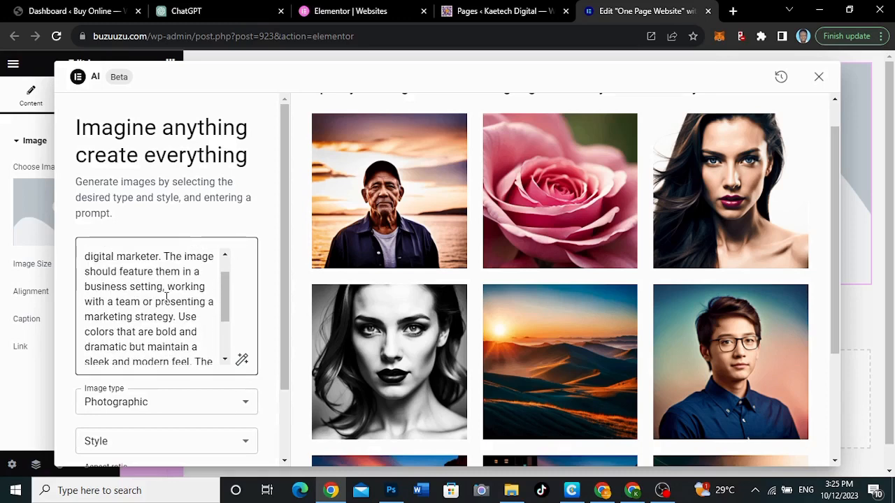
{"action": "scroll", "coordinate": [166, 297], "scroll_direction": "down", "scroll_amount": 1}
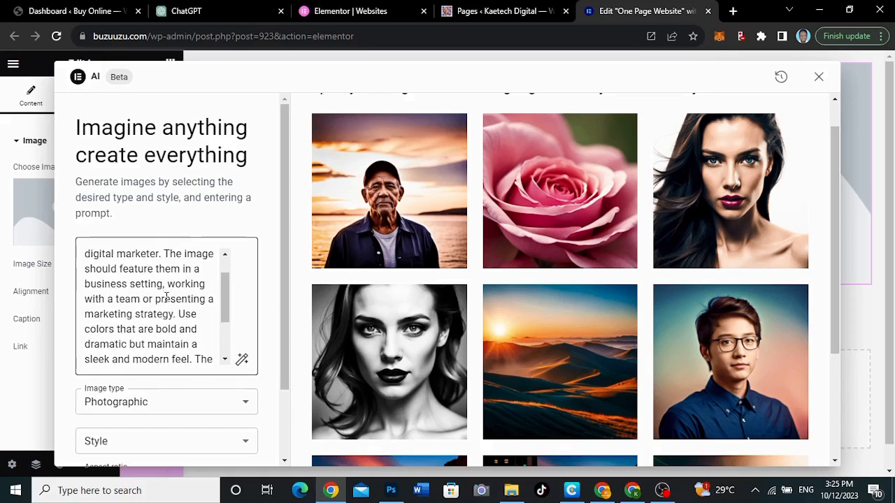
{"action": "scroll", "coordinate": [167, 299], "scroll_direction": "down", "scroll_amount": 1}
{"action": "scroll", "coordinate": [166, 297], "scroll_direction": "down", "scroll_amount": 3}
{"action": "scroll", "coordinate": [162, 375], "scroll_direction": "down", "scroll_amount": 1}
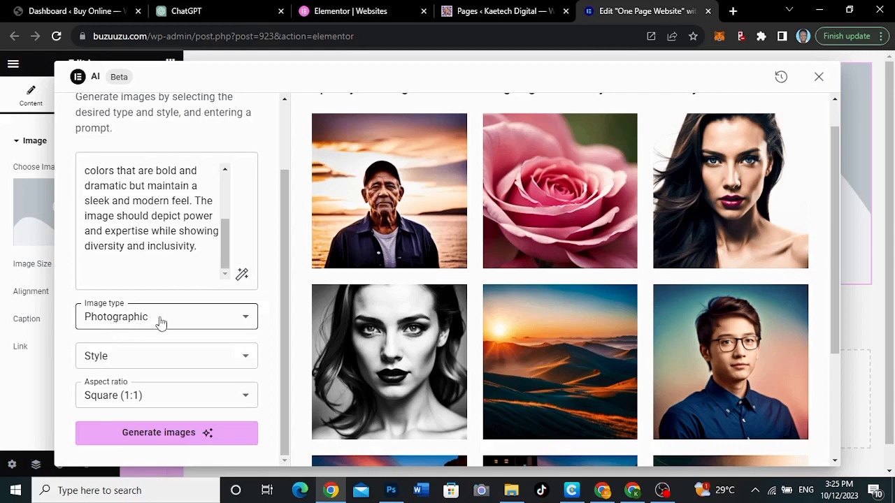
Step: Keep the image type as Photographic and set the style to Portrait
{"action": "left_click", "coordinate": [160, 321]}
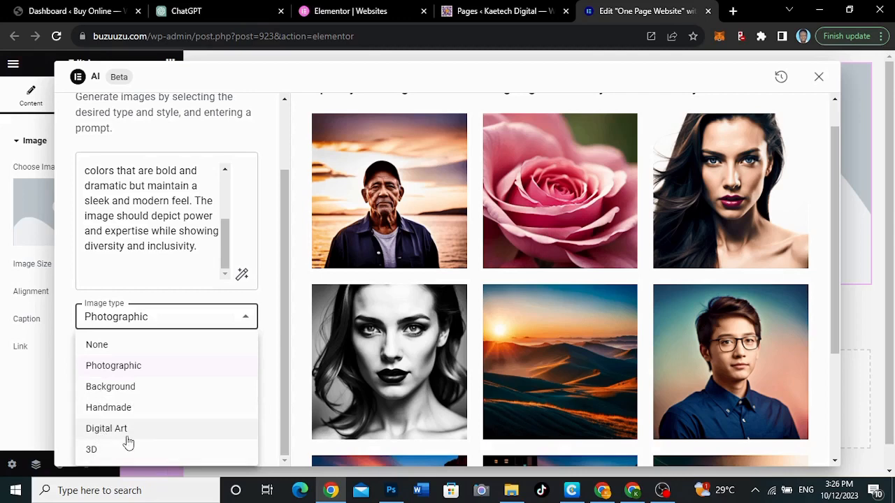
{"action": "left_click", "coordinate": [157, 319]}
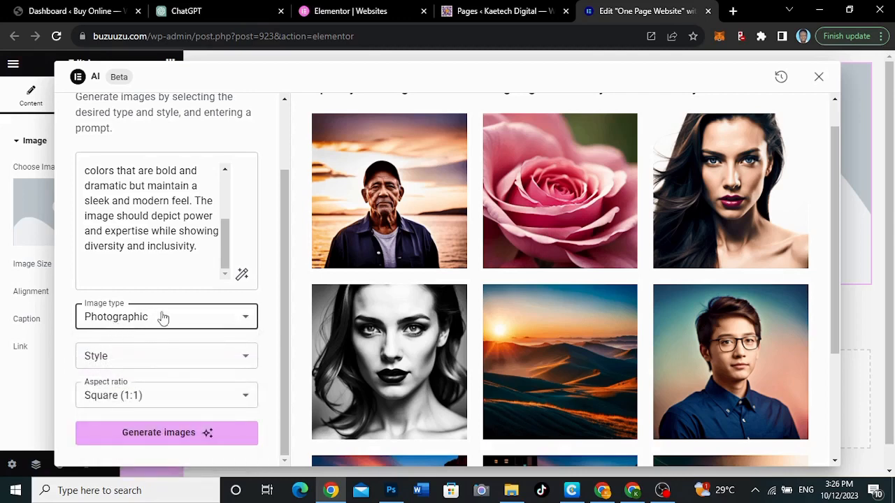
{"action": "left_click", "coordinate": [154, 358]}
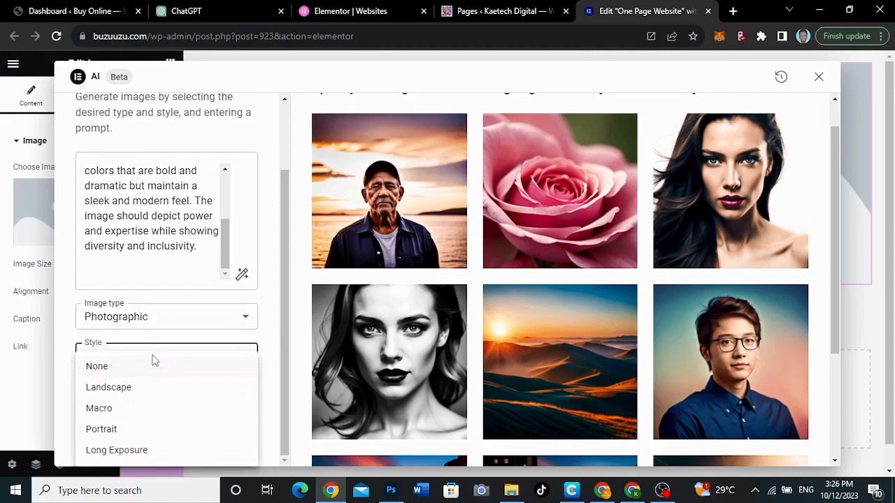
{"action": "left_click", "coordinate": [112, 395]}
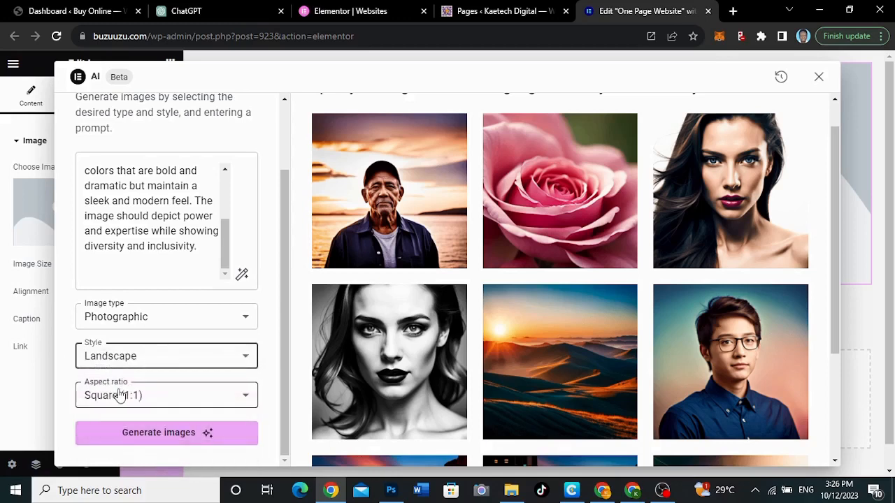
{"action": "left_click", "coordinate": [137, 359]}
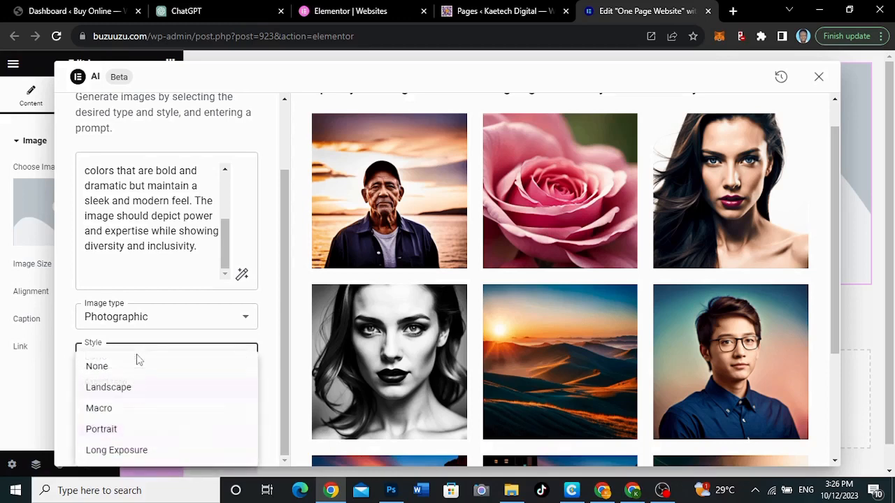
{"action": "left_click", "coordinate": [98, 431]}
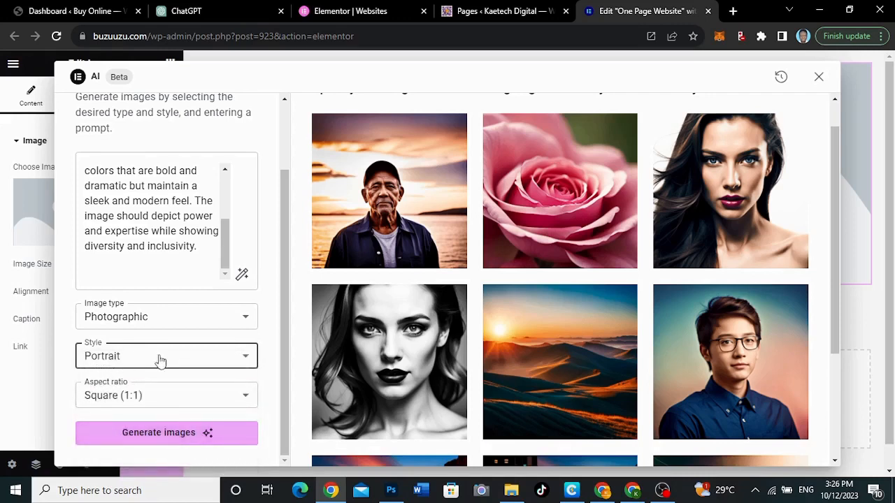
Step: Set the aspect ratio to Portrait (2:3) and generate the images
{"action": "left_click", "coordinate": [159, 396]}
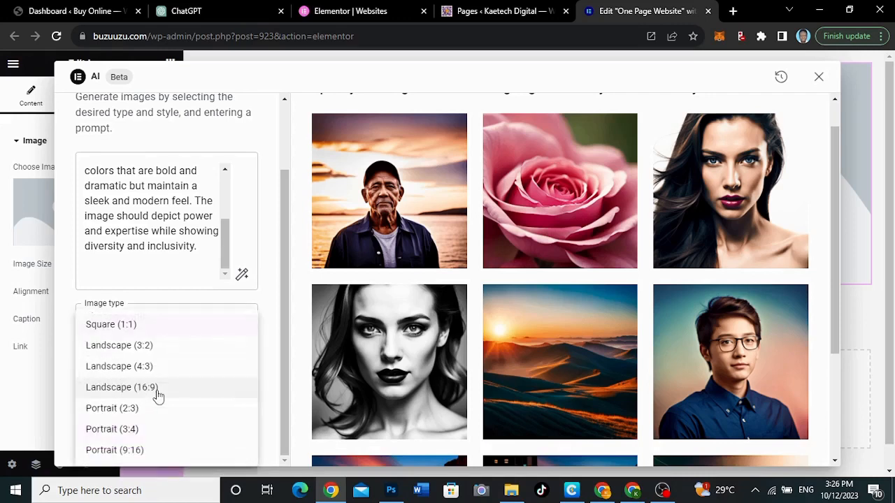
{"action": "left_click", "coordinate": [110, 429]}
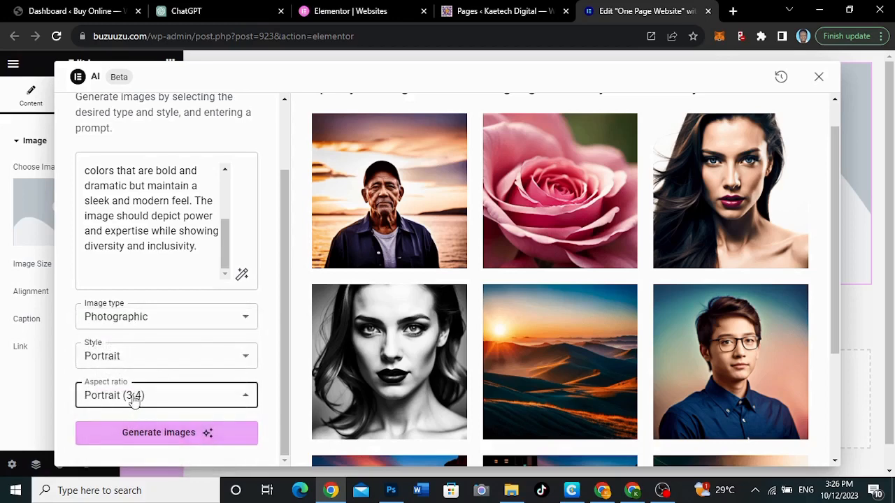
{"action": "left_click", "coordinate": [134, 397]}
{"action": "left_click", "coordinate": [119, 411]}
{"action": "left_click", "coordinate": [175, 434]}
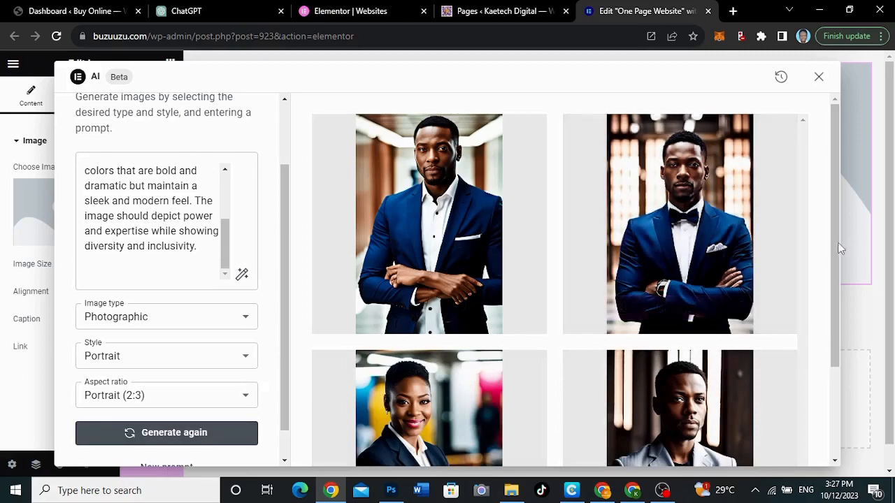
Step: Compare the generated portraits to decide which one suits the page
{"action": "scroll", "coordinate": [832, 294], "scroll_direction": "down", "scroll_amount": 2}
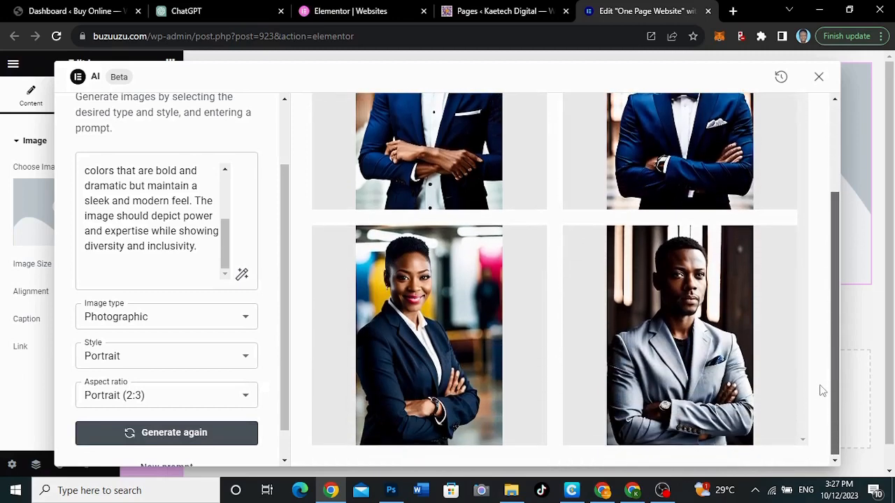
{"action": "scroll", "coordinate": [823, 279], "scroll_direction": "up", "scroll_amount": 2}
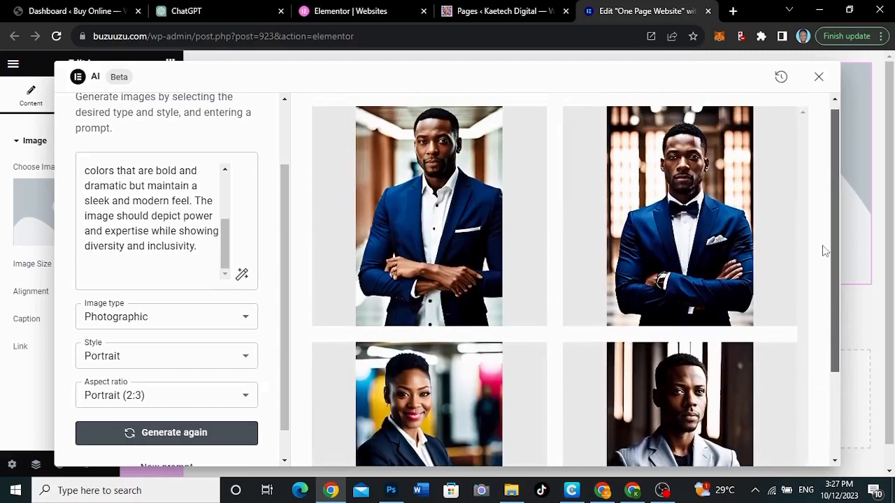
{"action": "scroll", "coordinate": [823, 322], "scroll_direction": "down", "scroll_amount": 2}
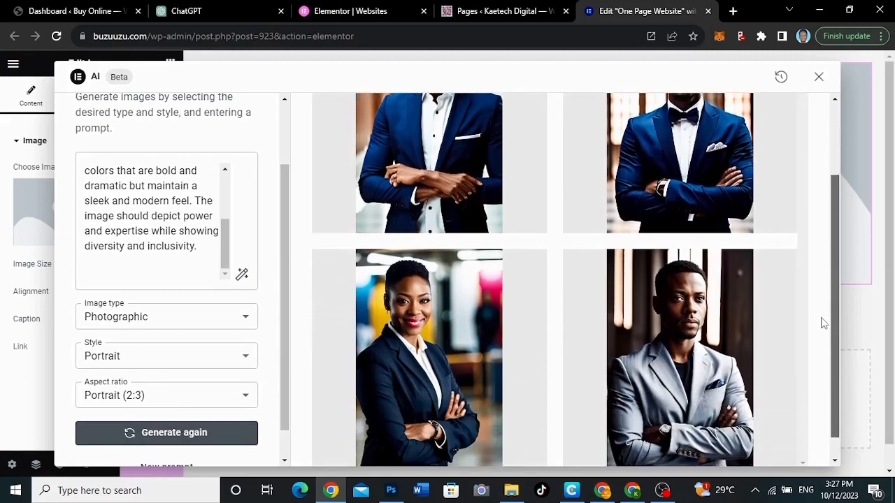
{"action": "scroll", "coordinate": [821, 322], "scroll_direction": "down", "scroll_amount": 1}
{"action": "mouse_move", "coordinate": [475, 318]}
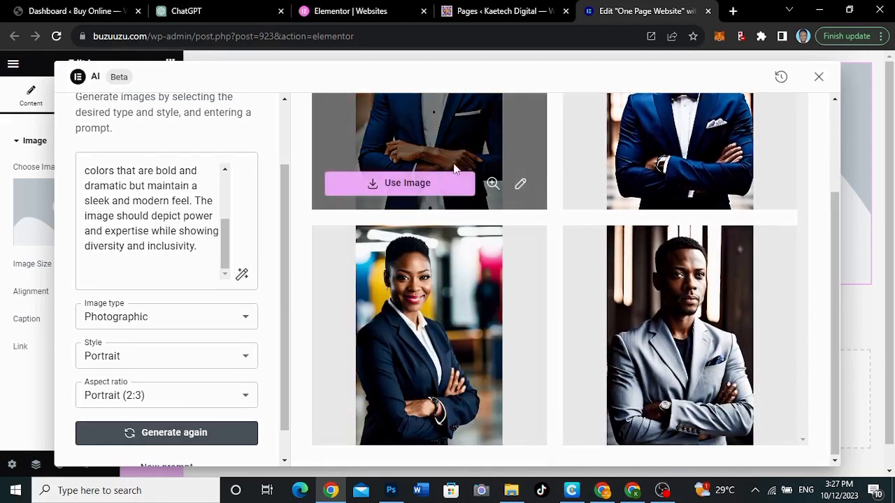
{"action": "mouse_move", "coordinate": [712, 172]}
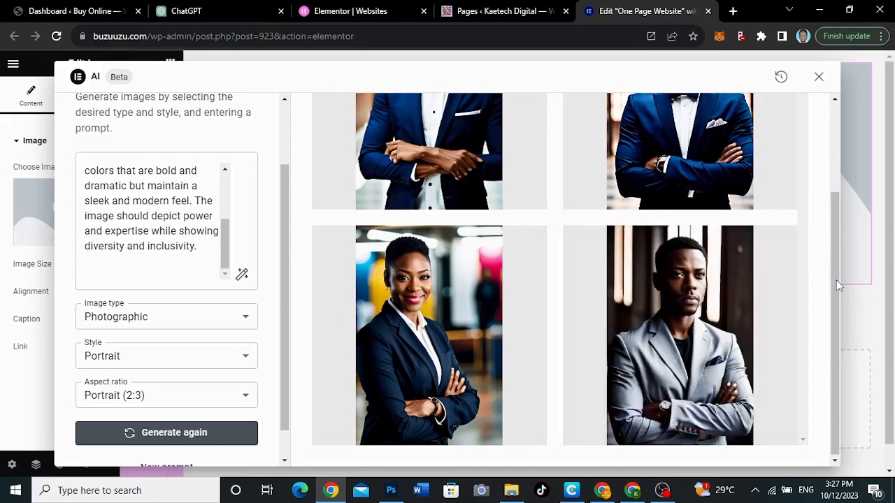
{"action": "left_click_drag", "start_coordinate": [836, 281], "coordinate": [836, 194]}
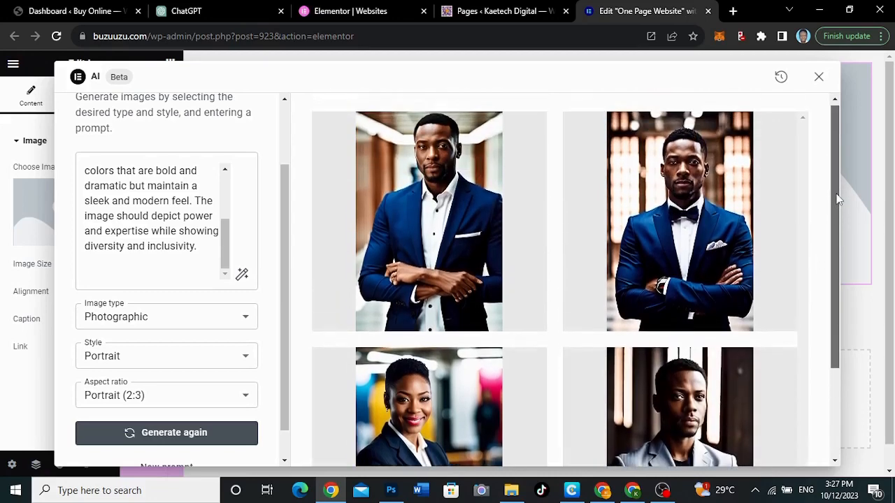
{"action": "mouse_move", "coordinate": [436, 281]}
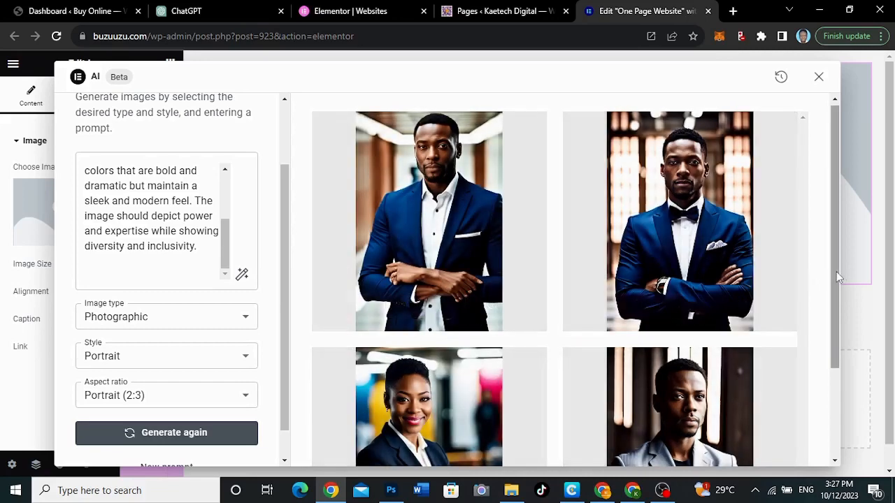
{"action": "left_click_drag", "start_coordinate": [836, 271], "coordinate": [826, 365]}
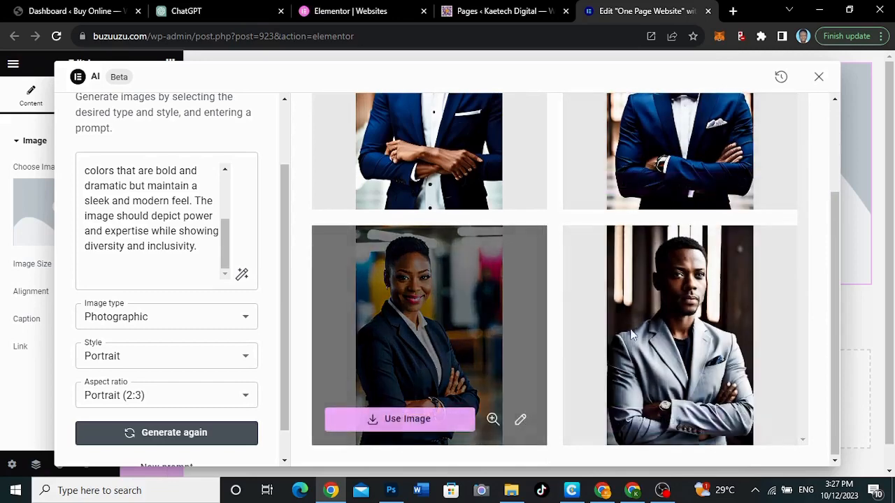
{"action": "left_click_drag", "start_coordinate": [833, 323], "coordinate": [827, 246]}
{"action": "mouse_move", "coordinate": [708, 239]}
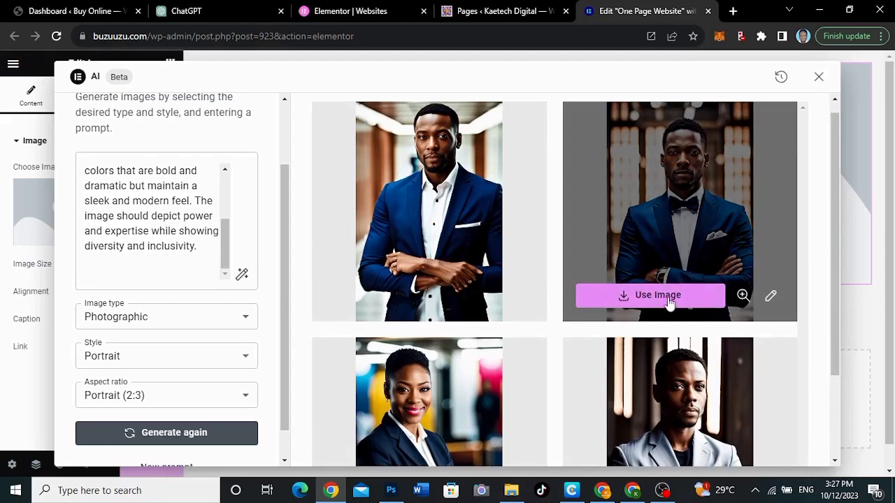
Step: Open the portrait of the man in the blue suit and bow tie for AI editing and remove its background
{"action": "left_click", "coordinate": [771, 298]}
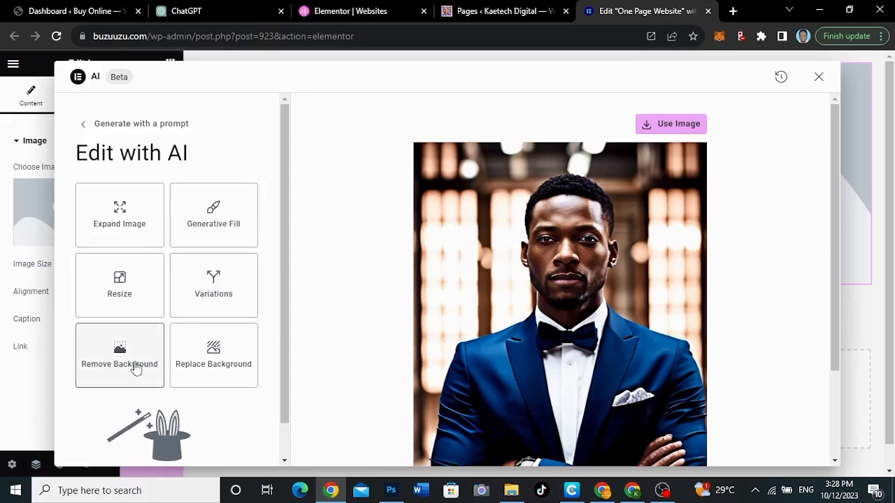
{"action": "scroll", "coordinate": [534, 361], "scroll_direction": "down", "scroll_amount": 2}
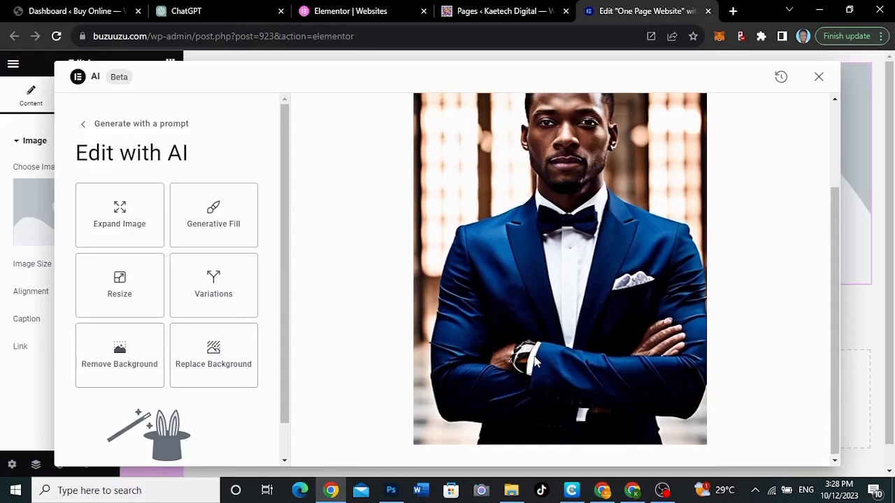
{"action": "scroll", "coordinate": [533, 361], "scroll_direction": "up", "scroll_amount": 1}
{"action": "scroll", "coordinate": [534, 361], "scroll_direction": "down", "scroll_amount": 1}
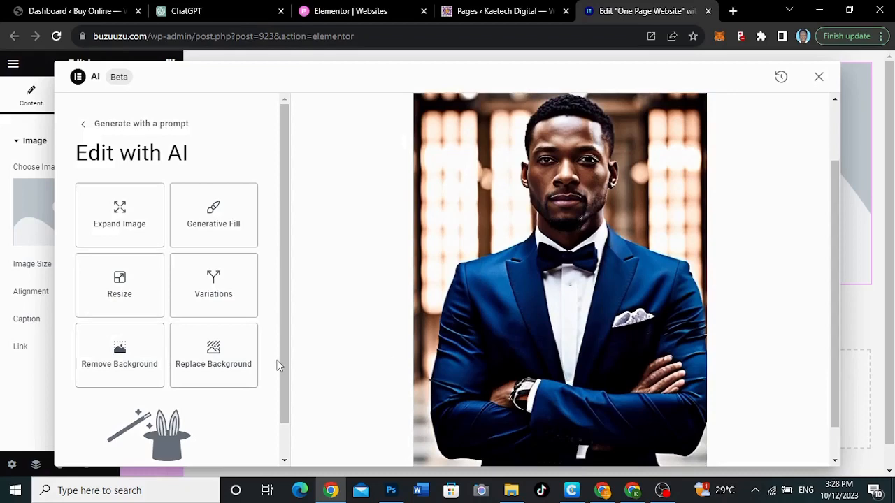
{"action": "left_click", "coordinate": [130, 359]}
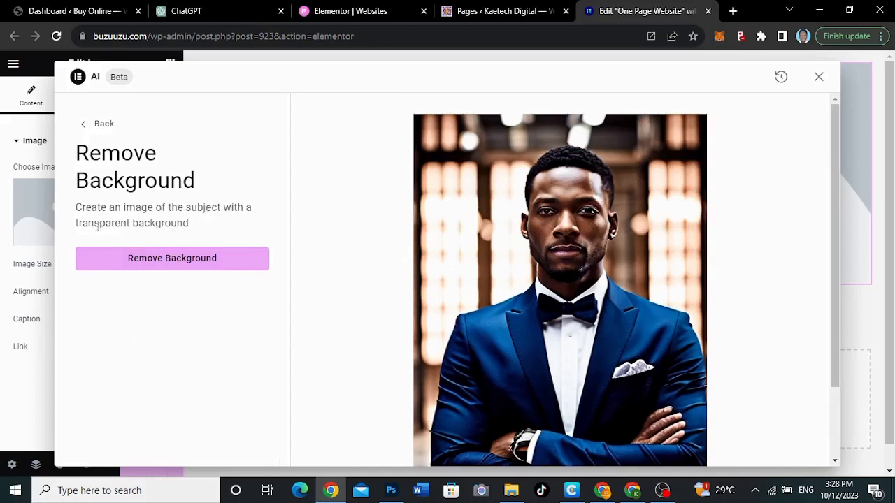
{"action": "left_click", "coordinate": [172, 263]}
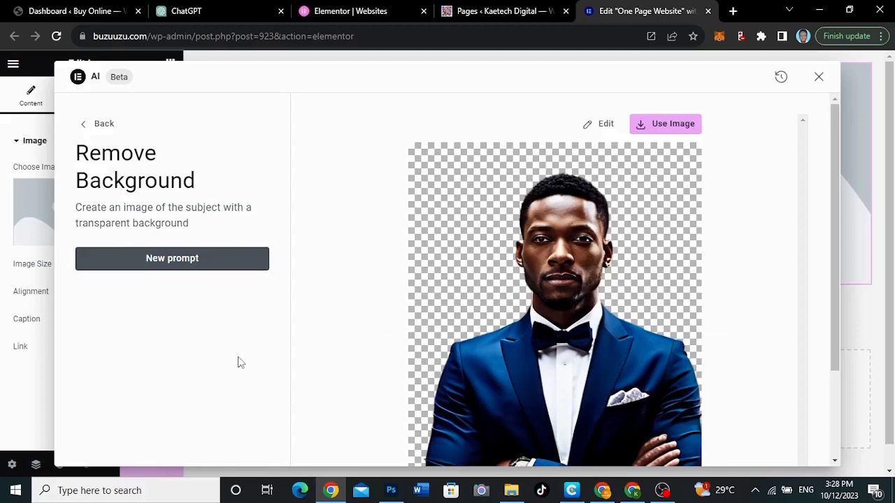
{"action": "scroll", "coordinate": [570, 419], "scroll_direction": "down", "scroll_amount": 3}
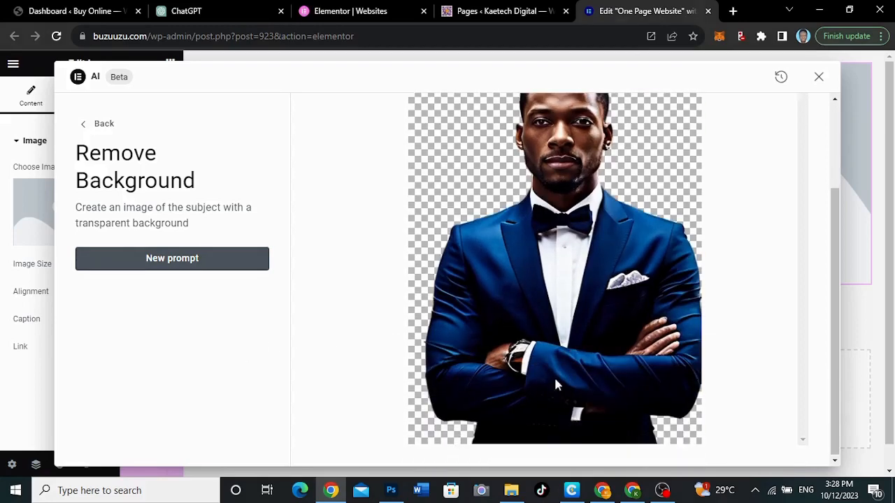
{"action": "scroll", "coordinate": [557, 362], "scroll_direction": "up", "scroll_amount": 3}
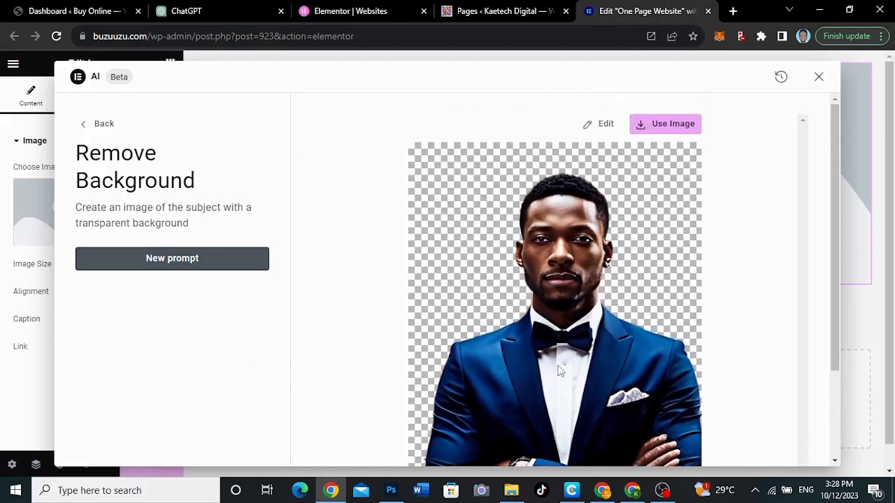
Step: Use the background-free portrait as the image in the section's right column and check how it fits
{"action": "left_click", "coordinate": [672, 126]}
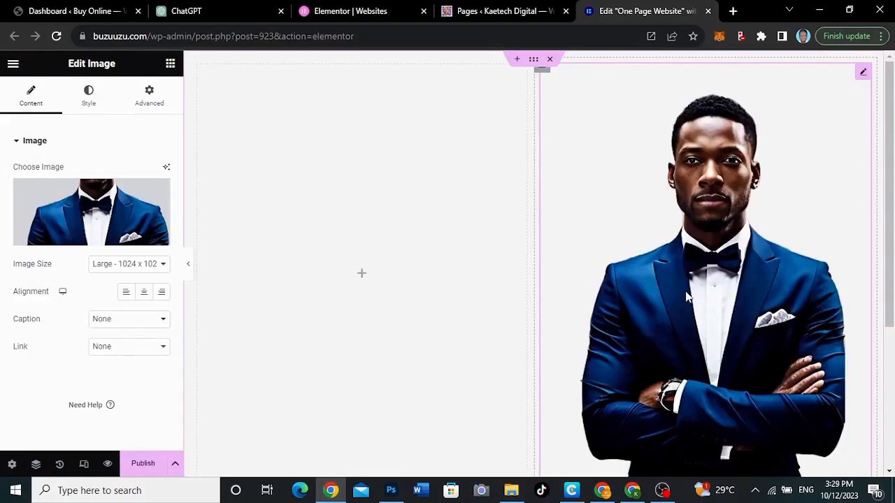
{"action": "scroll", "coordinate": [685, 297], "scroll_direction": "down", "scroll_amount": 3}
{"action": "scroll", "coordinate": [685, 297], "scroll_direction": "up", "scroll_amount": 2}
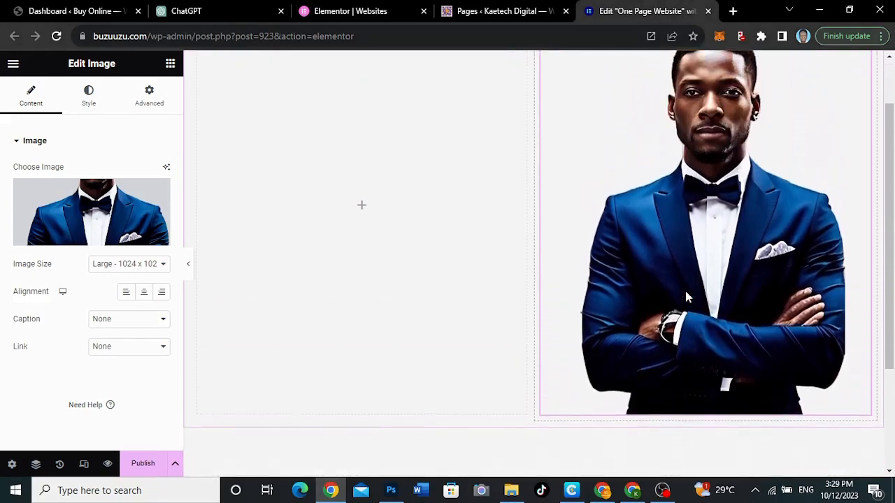
{"action": "scroll", "coordinate": [686, 297], "scroll_direction": "up", "scroll_amount": 1}
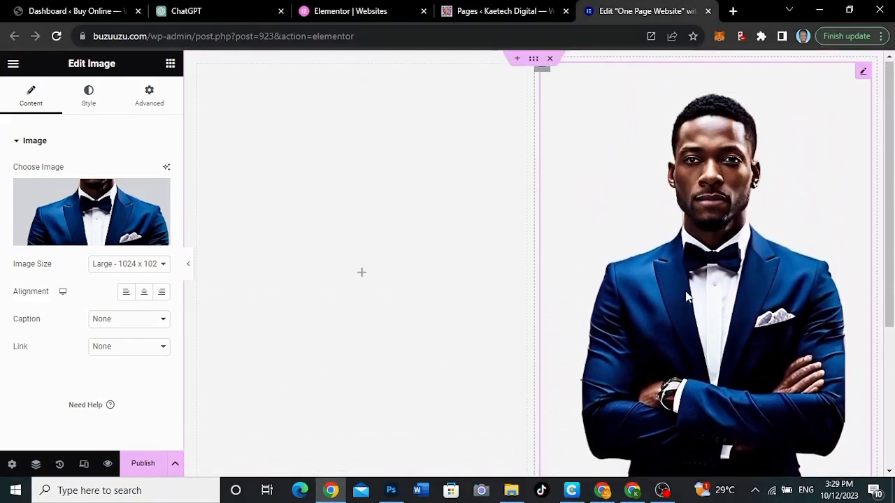
{"action": "scroll", "coordinate": [685, 297], "scroll_direction": "down", "scroll_amount": 1}
{"action": "scroll", "coordinate": [684, 297], "scroll_direction": "up", "scroll_amount": 1}
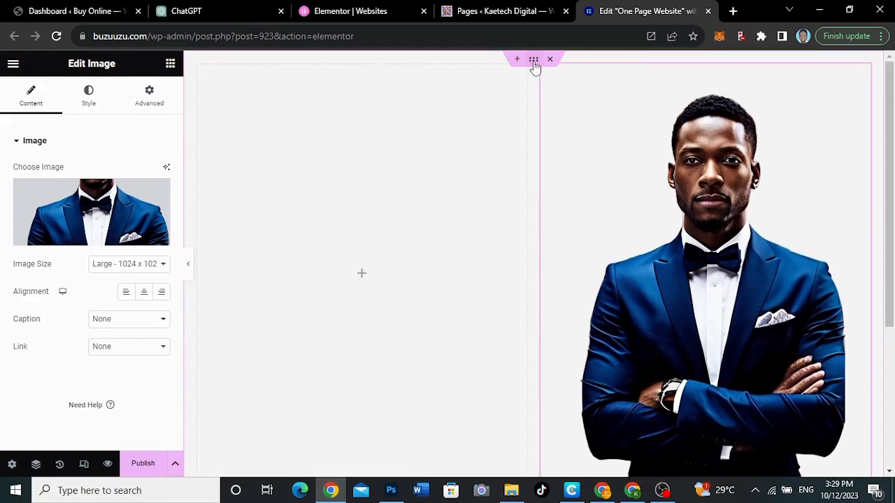
Step: Give the two-column parent container a gradient background with a dark blue first color, about #130079
{"action": "left_click", "coordinate": [201, 98]}
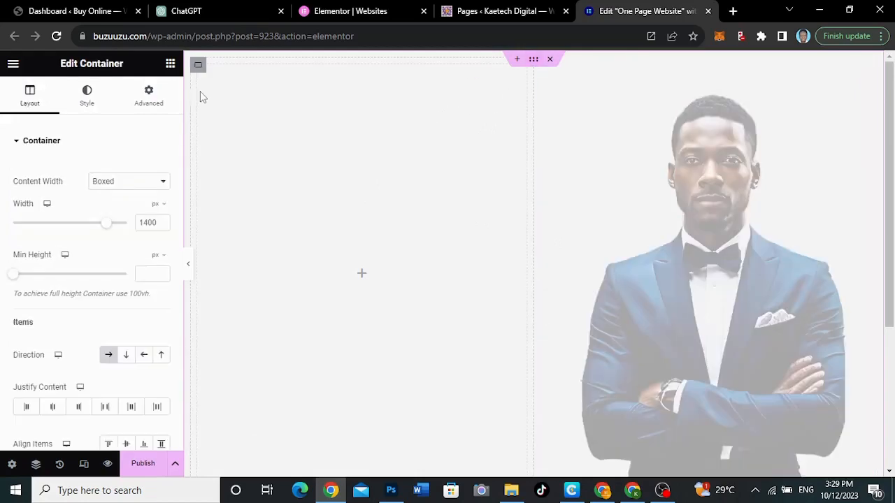
{"action": "left_click", "coordinate": [83, 101]}
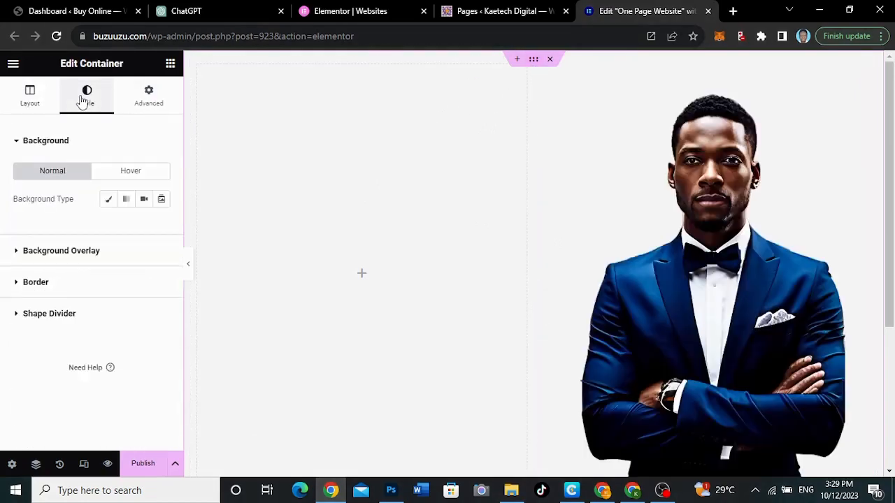
{"action": "left_click", "coordinate": [125, 200]}
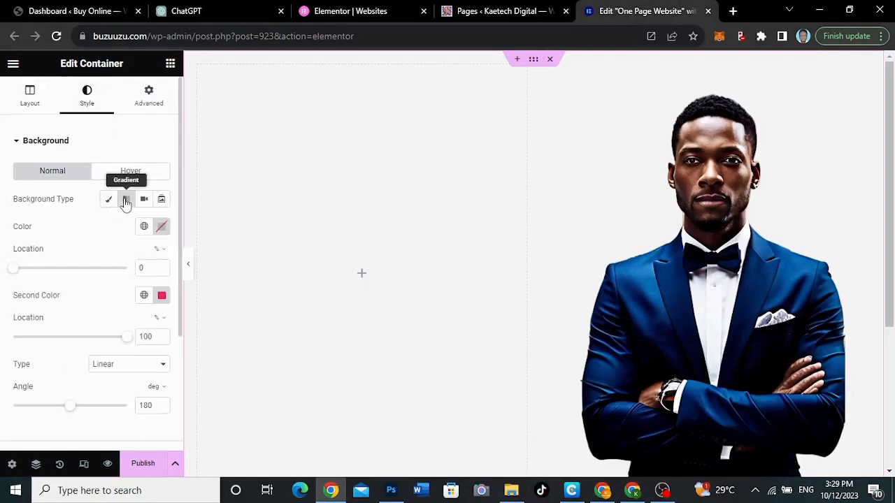
{"action": "left_click", "coordinate": [161, 226]}
{"action": "left_click", "coordinate": [189, 387]}
{"action": "left_click_drag", "start_coordinate": [189, 387], "coordinate": [190, 388]}
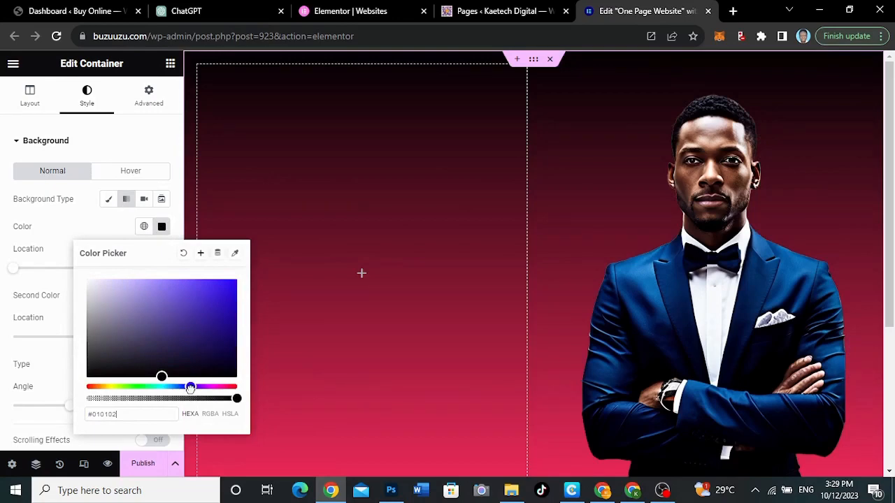
{"action": "left_click_drag", "start_coordinate": [211, 343], "coordinate": [238, 331]}
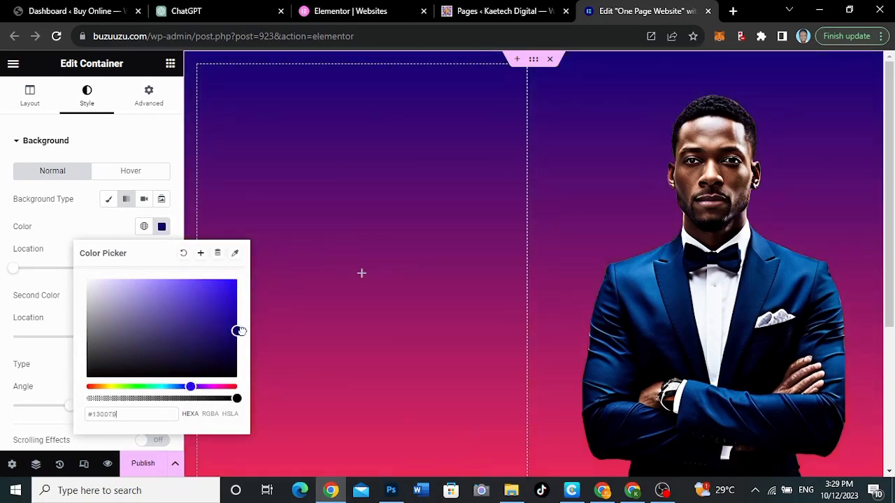
{"action": "left_click", "coordinate": [105, 235]}
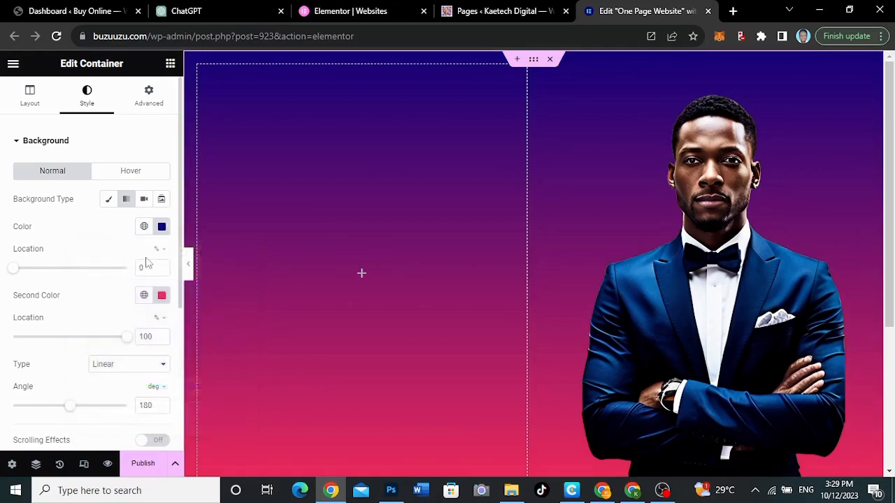
Step: Set the container gradient's second color to a soft light blue, about #5DB8D6, and check the whole section
{"action": "left_click", "coordinate": [161, 296]}
{"action": "left_click", "coordinate": [166, 234]}
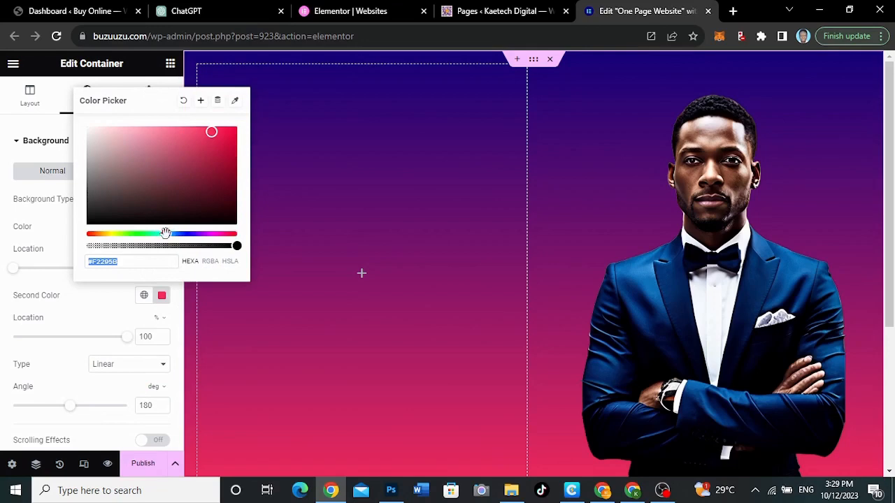
{"action": "left_click", "coordinate": [167, 233]}
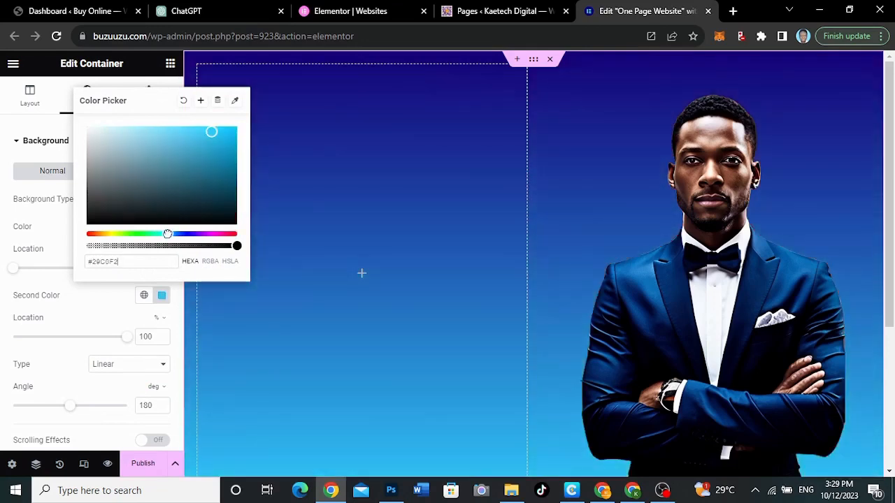
{"action": "left_click_drag", "start_coordinate": [212, 133], "coordinate": [171, 141]}
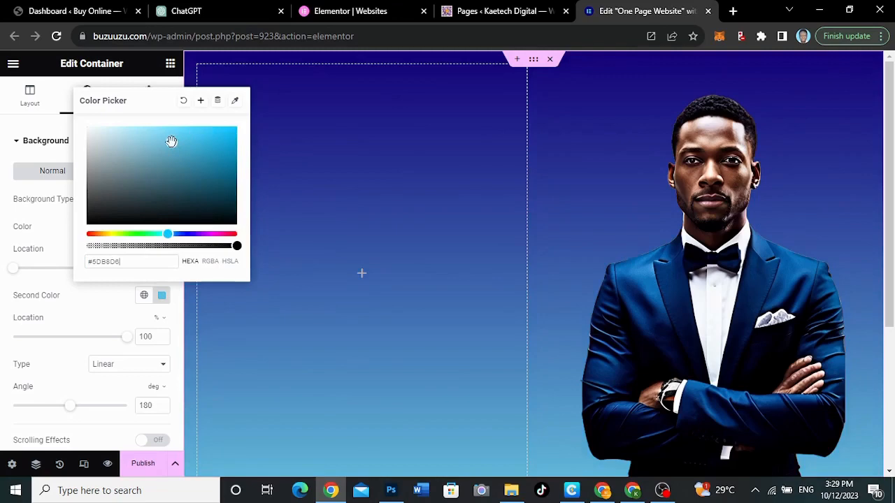
{"action": "left_click", "coordinate": [83, 309]}
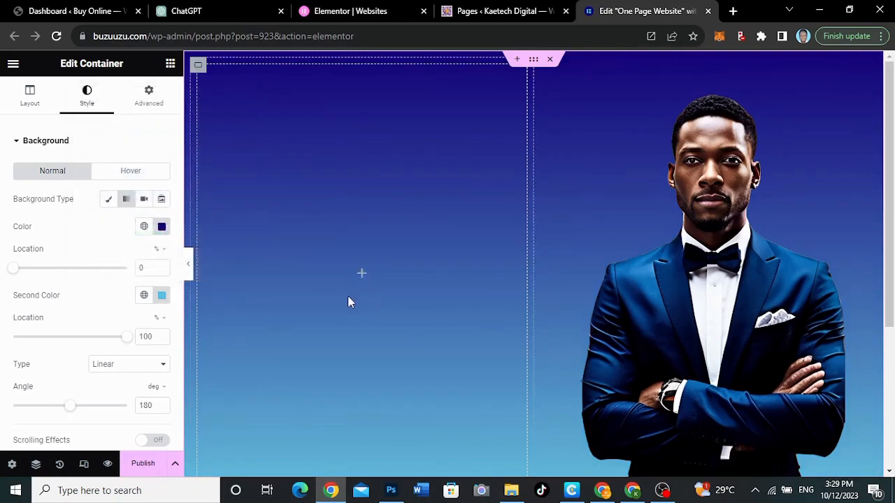
{"action": "scroll", "coordinate": [503, 350], "scroll_direction": "down", "scroll_amount": 3}
{"action": "scroll", "coordinate": [503, 349], "scroll_direction": "up", "scroll_amount": 3}
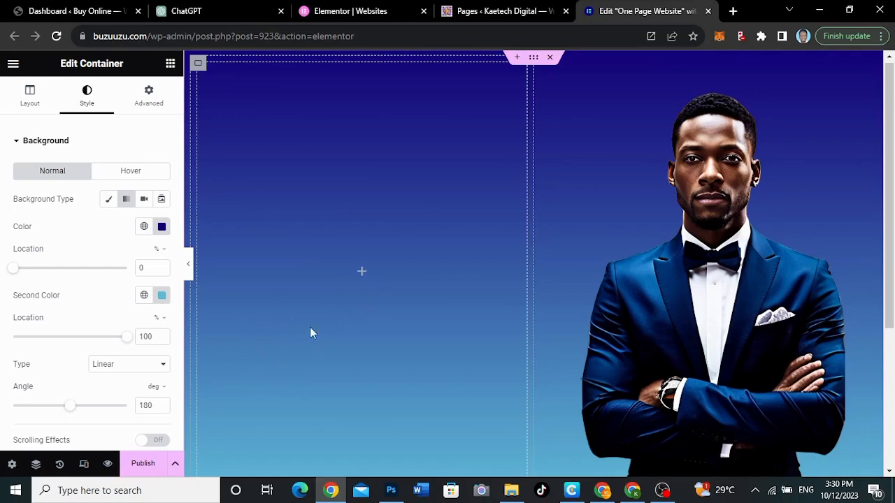
Step: Add a Heading widget to the empty left column and generate AI text from the prompt "A headline text for a digital marketing website"
{"action": "left_click", "coordinate": [361, 273]}
{"action": "left_click_drag", "start_coordinate": [49, 367], "coordinate": [359, 279]}
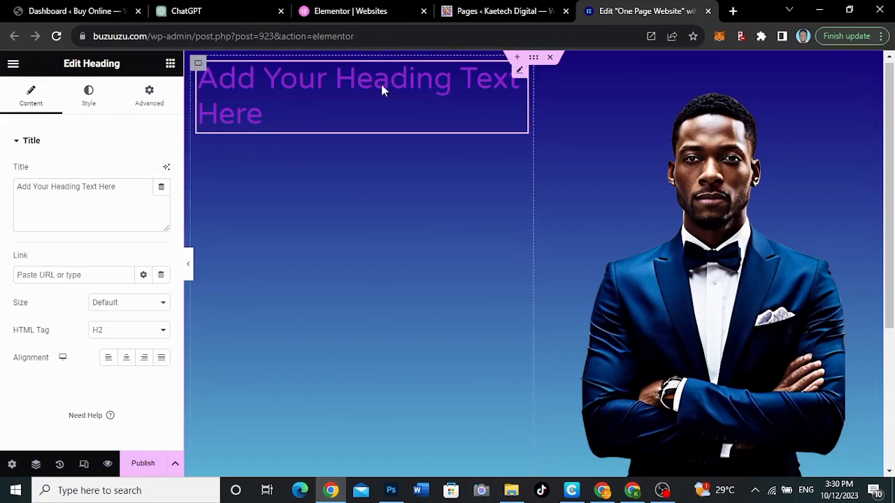
{"action": "left_click", "coordinate": [167, 171]}
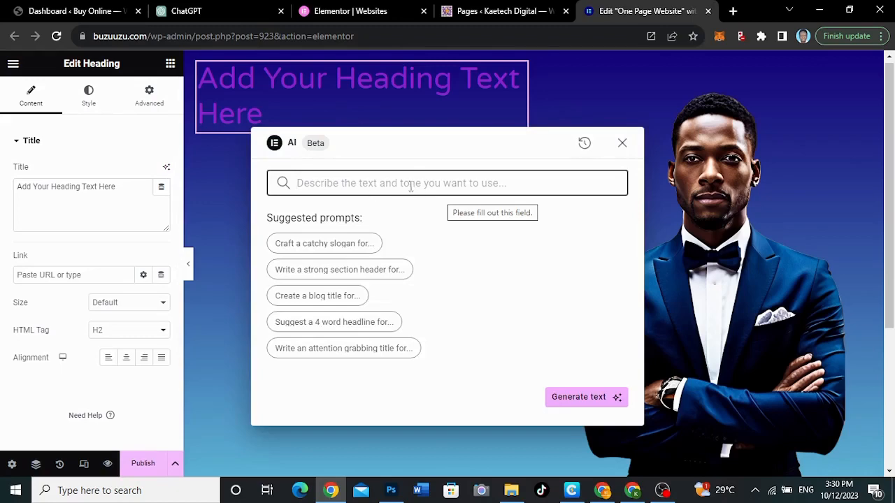
{"action": "type", "text": "A "}
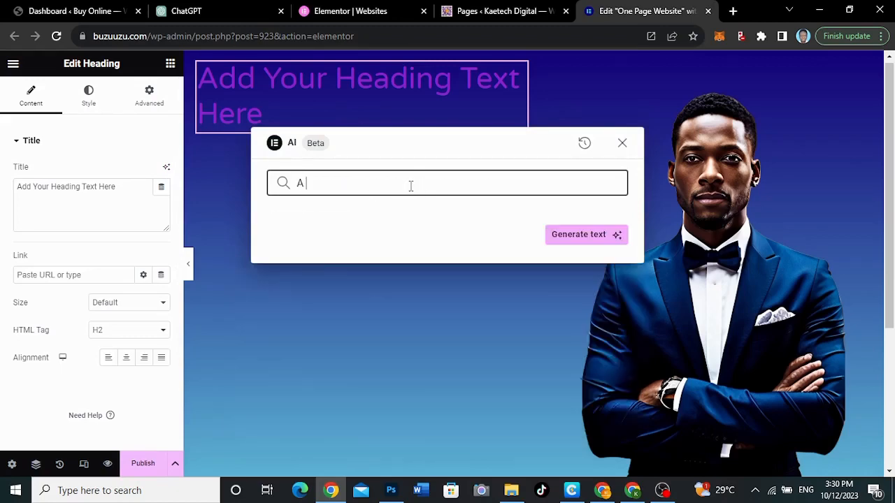
{"action": "type", "text": "headline text for a digital mar"}
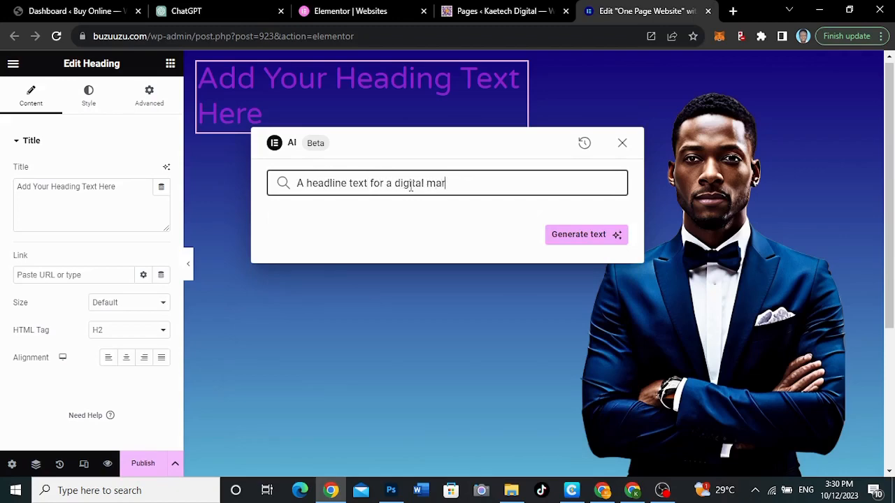
{"action": "type", "text": "keting website"}
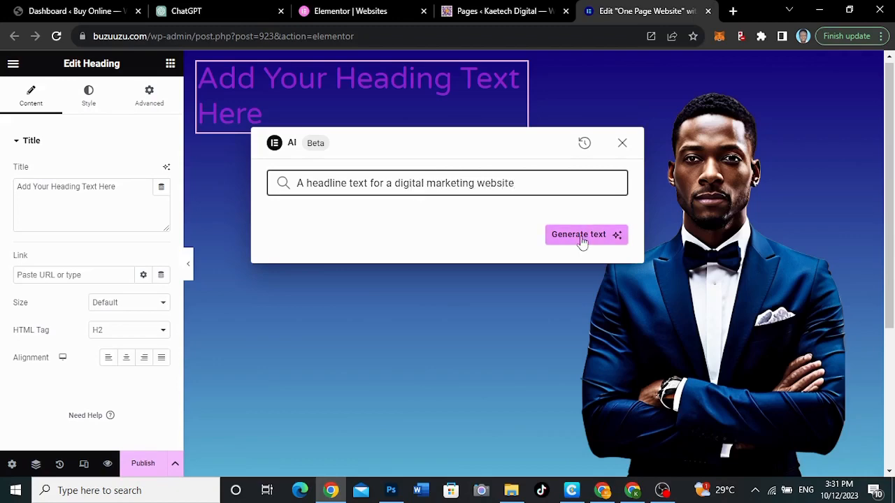
{"action": "left_click", "coordinate": [582, 240]}
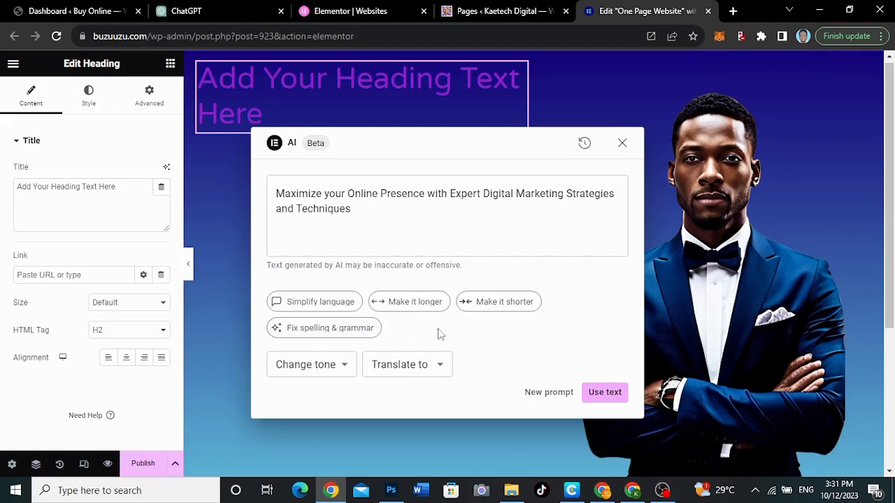
{"action": "left_click", "coordinate": [324, 365]}
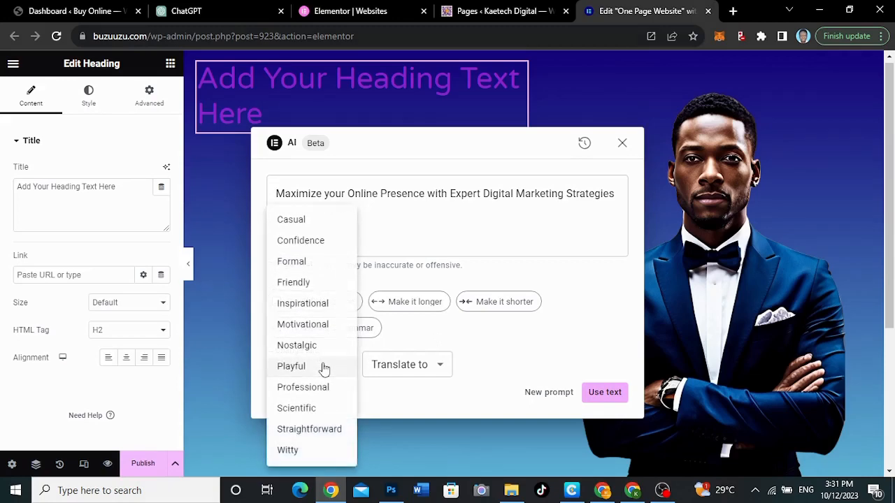
{"action": "left_click", "coordinate": [442, 367]}
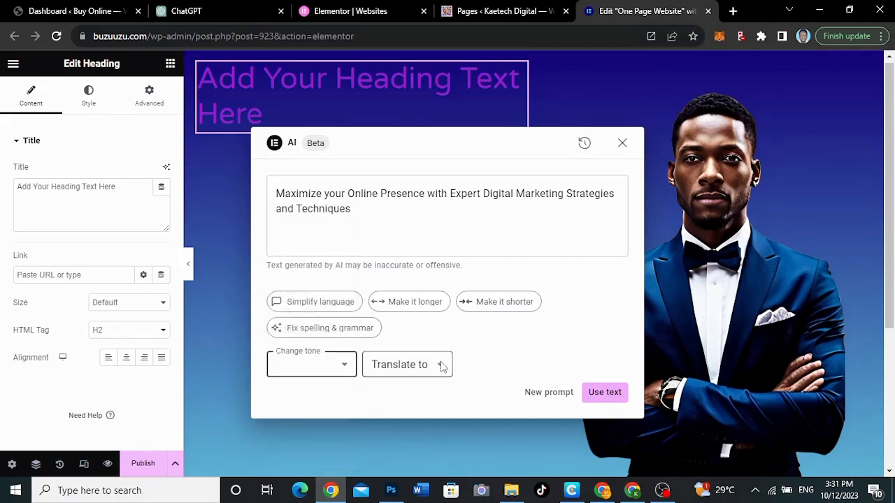
{"action": "left_click", "coordinate": [442, 365]}
{"action": "left_click", "coordinate": [504, 356]}
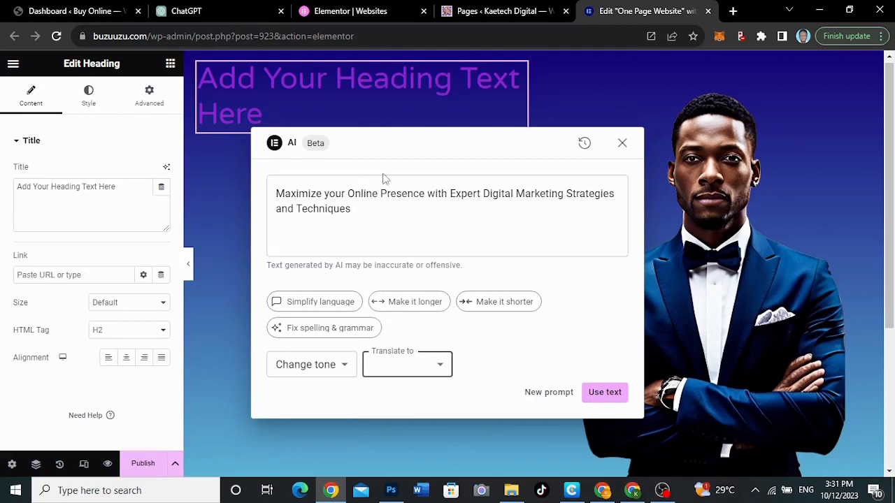
Step: Use the AI-generated headline as the heading's title and set its text color to near-white #FCF9FD
{"action": "left_click", "coordinate": [604, 392]}
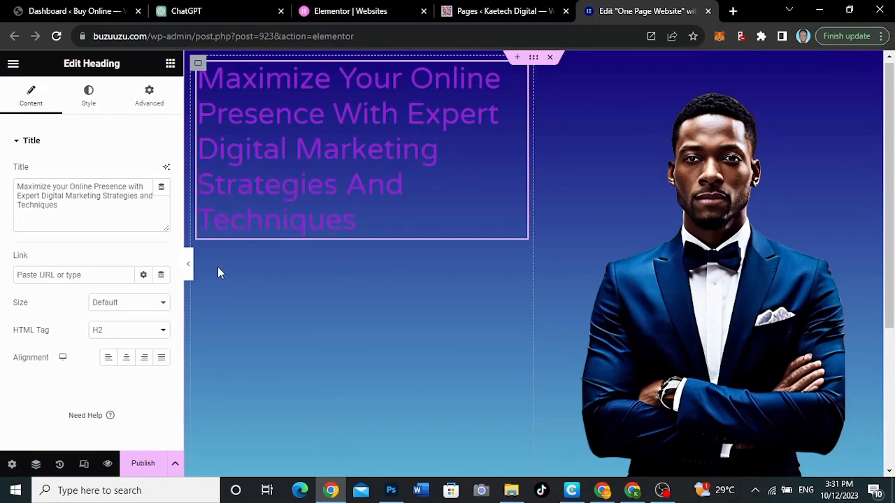
{"action": "left_click", "coordinate": [91, 98]}
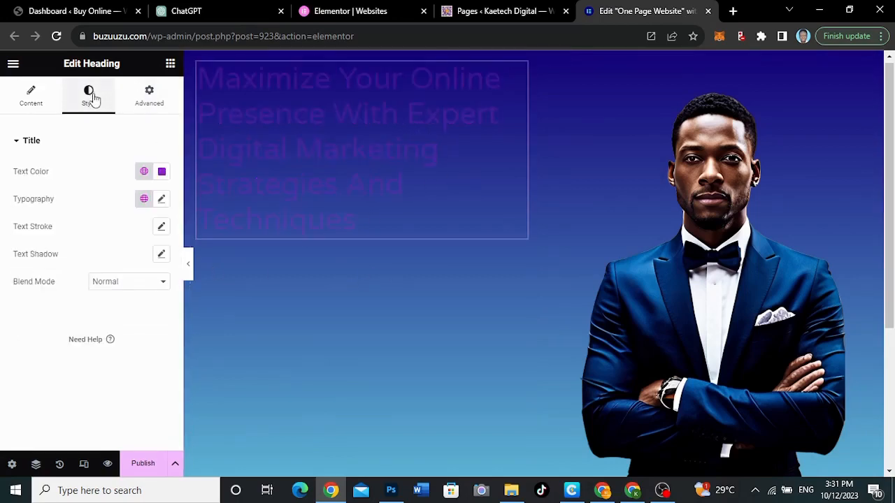
{"action": "left_click", "coordinate": [162, 171]}
{"action": "type", "text": "#FFFFFF"}
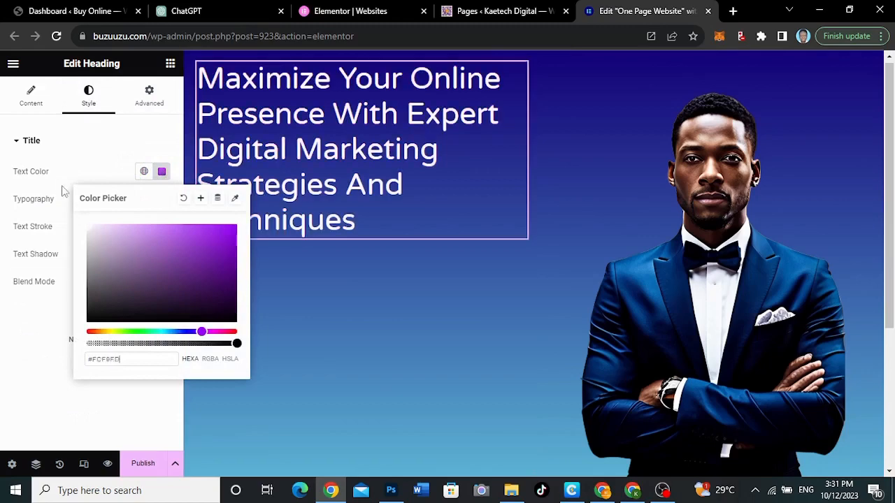
{"action": "left_click", "coordinate": [89, 165]}
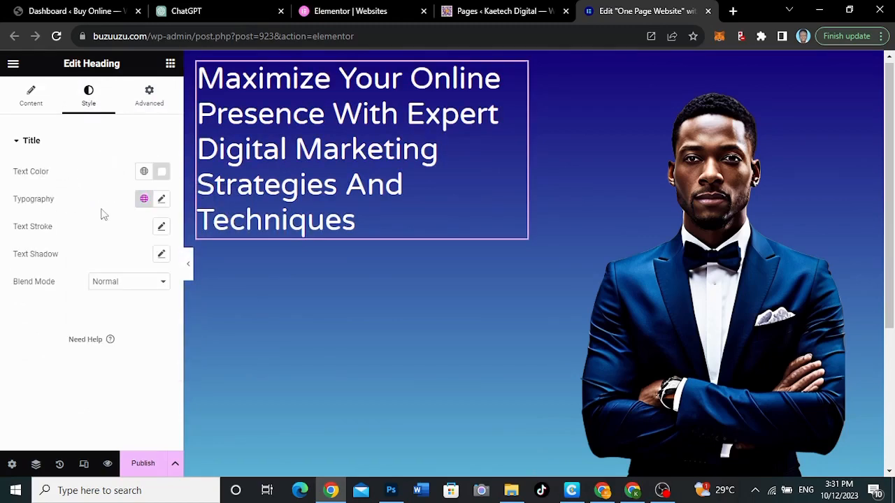
Step: Have the AI make the headline shorter and use the shortened text as the heading's title
{"action": "left_click", "coordinate": [162, 200]}
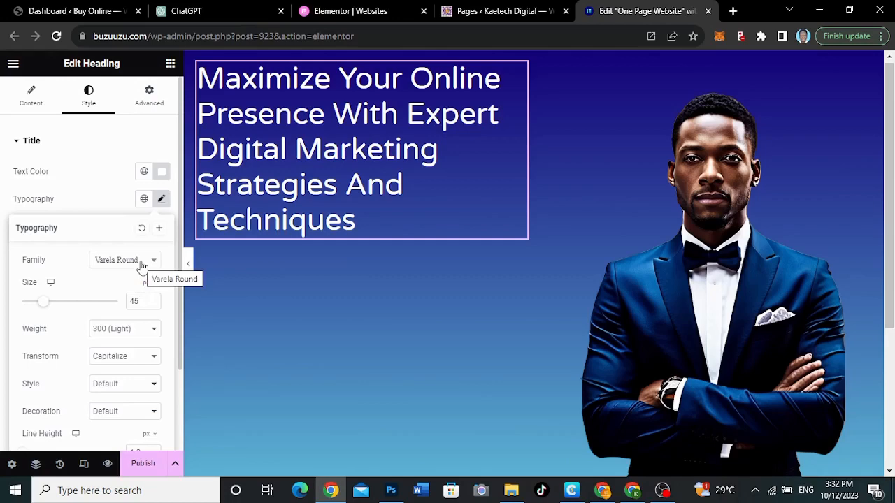
{"action": "left_click", "coordinate": [100, 202]}
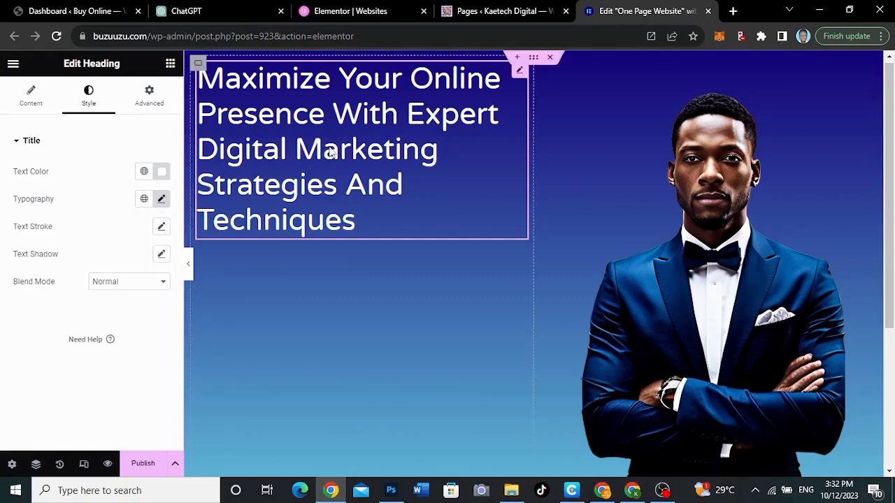
{"action": "left_click", "coordinate": [31, 99]}
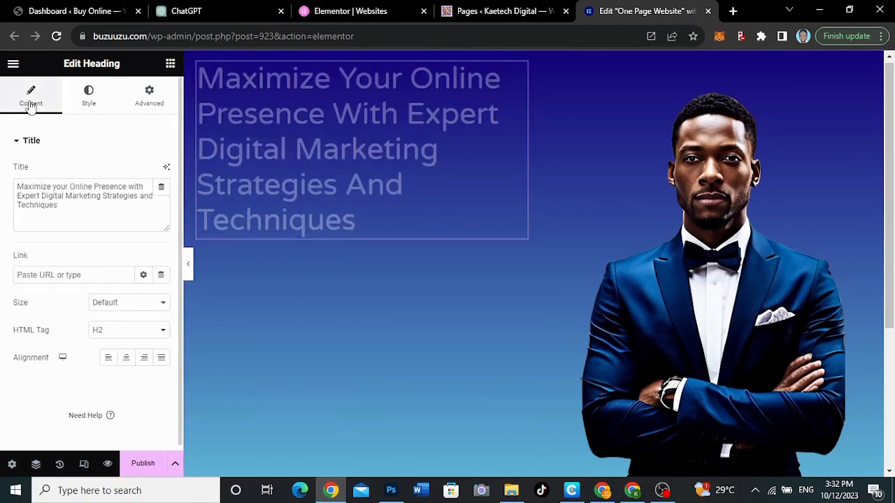
{"action": "left_click", "coordinate": [167, 168]}
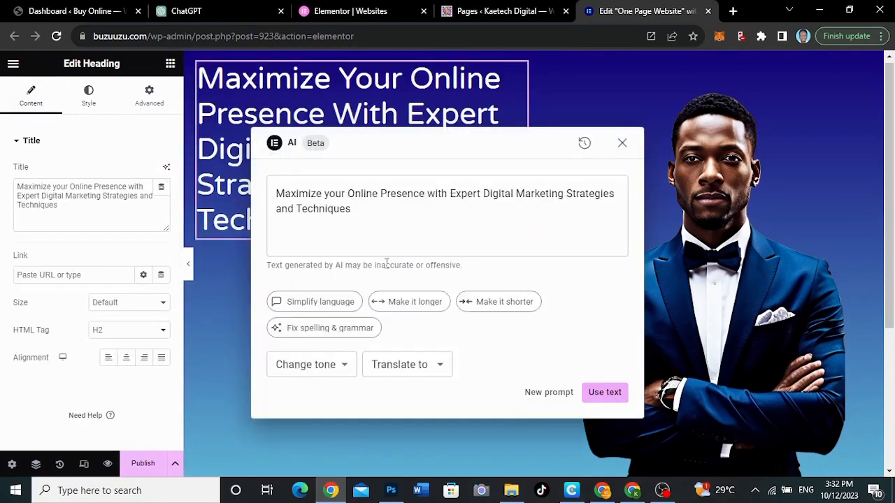
{"action": "left_click", "coordinate": [495, 302]}
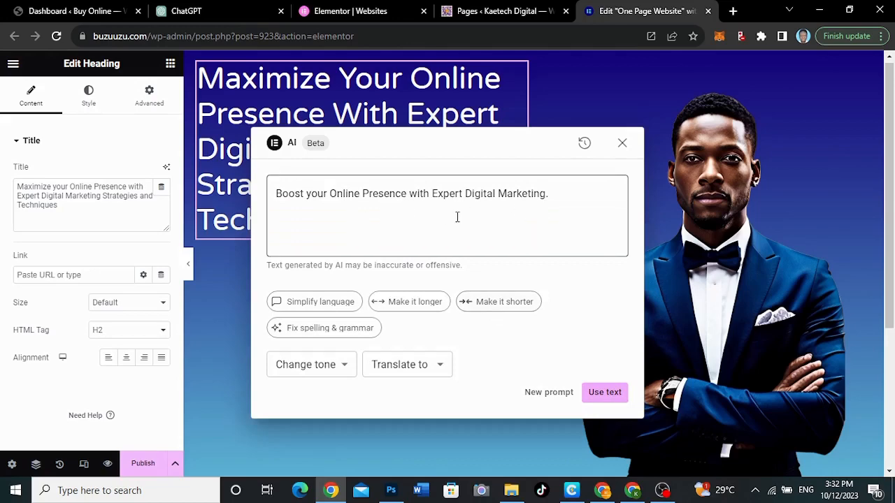
{"action": "left_click", "coordinate": [601, 393]}
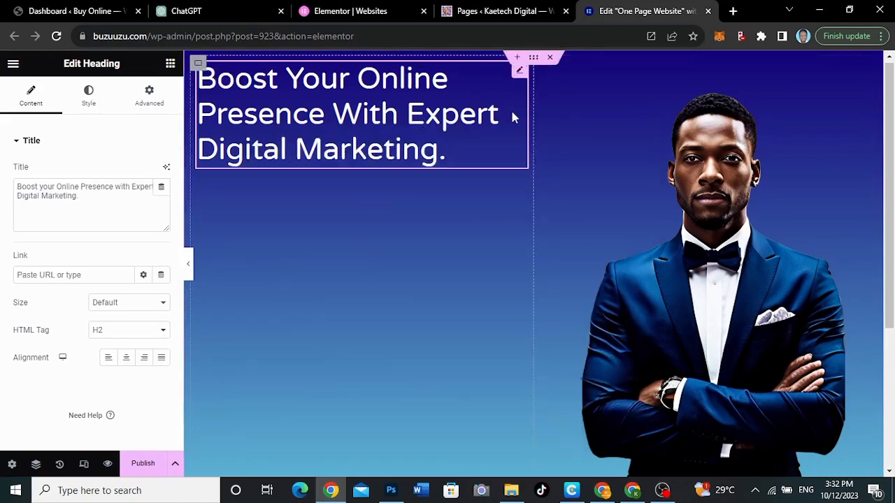
Step: Center the two-column parent container's items with Justify Content and Align Items both set to Center
{"action": "left_click", "coordinate": [532, 62]}
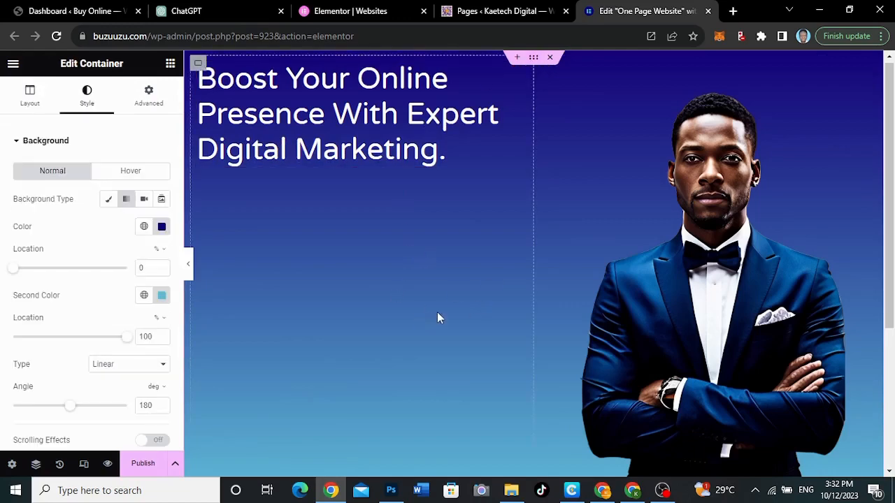
{"action": "left_click", "coordinate": [31, 95]}
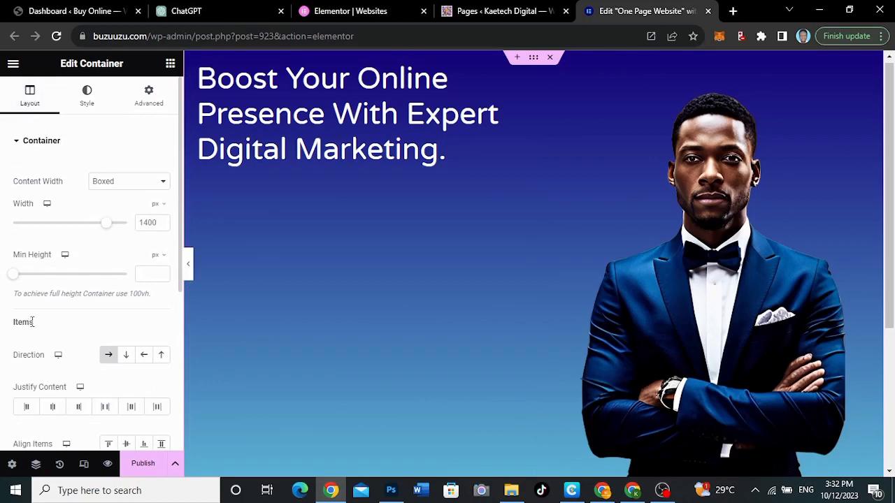
{"action": "scroll", "coordinate": [71, 369], "scroll_direction": "down", "scroll_amount": 1}
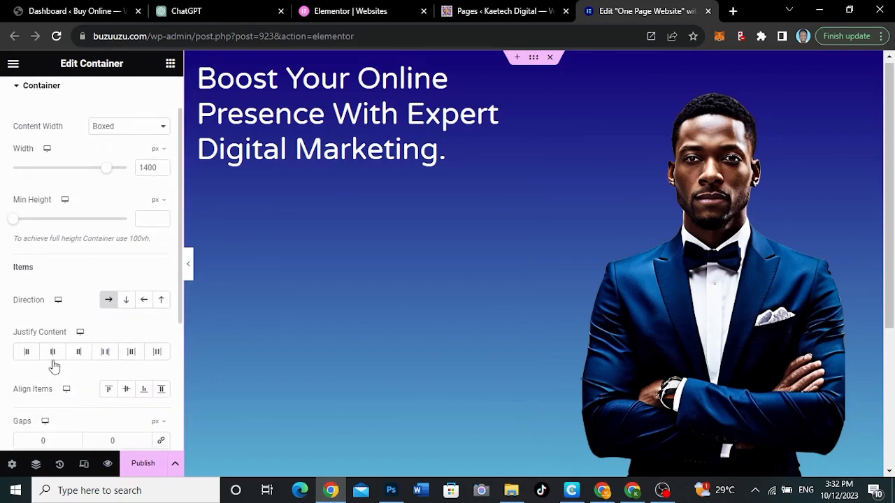
{"action": "left_click", "coordinate": [53, 353]}
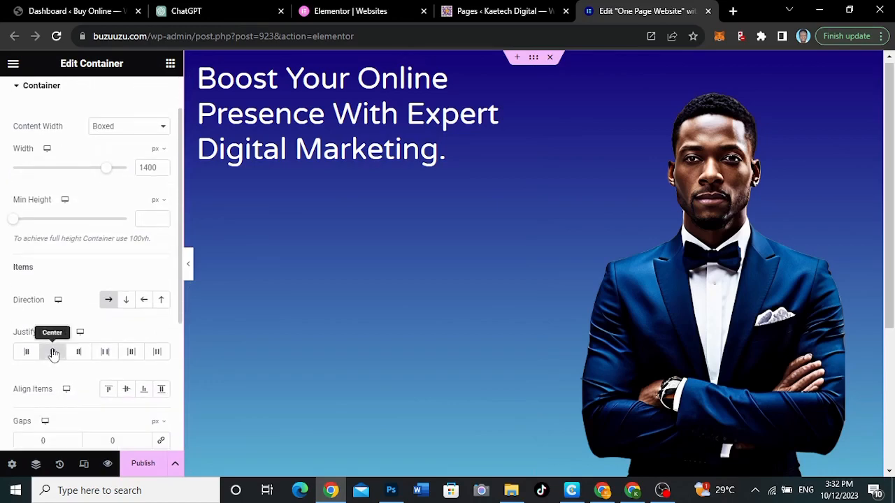
{"action": "left_click", "coordinate": [125, 390]}
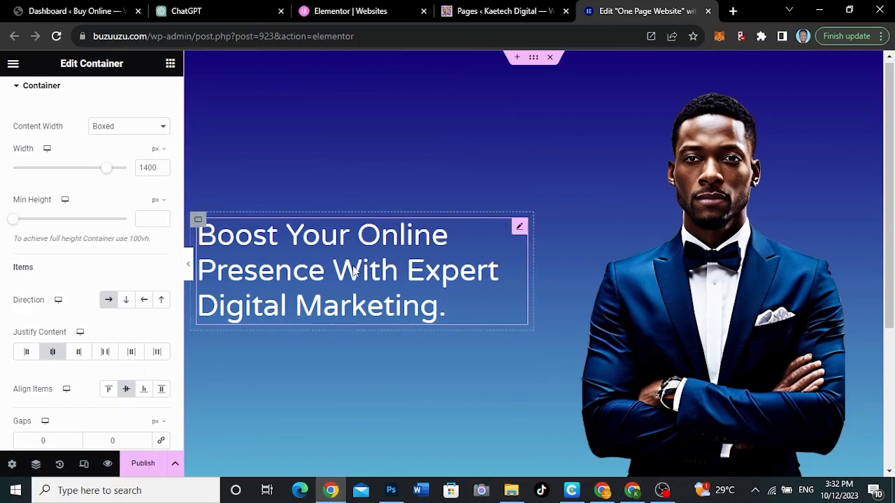
Step: Set the heading's typography to a size of 50 px and a weight of 800 (Extra Bold)
{"action": "left_click", "coordinate": [518, 229]}
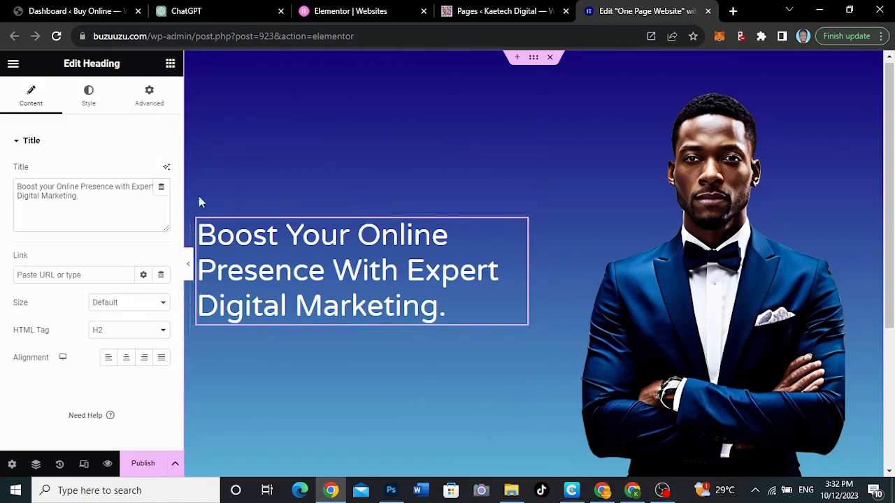
{"action": "left_click", "coordinate": [88, 104]}
{"action": "left_click", "coordinate": [161, 200]}
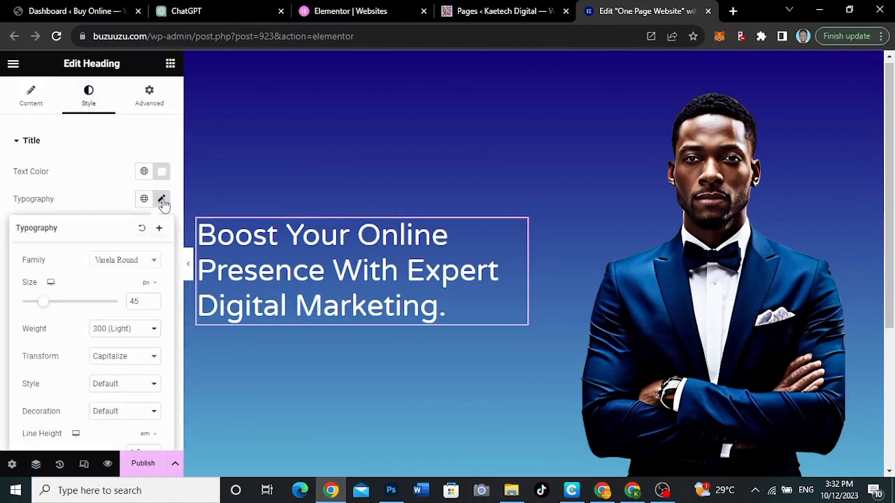
{"action": "mouse_move", "coordinate": [43, 302]}
{"action": "left_mouse_down"}
{"action": "mouse_move", "coordinate": [77, 304]}
{"action": "mouse_move", "coordinate": [50, 307]}
{"action": "left_mouse_up"}
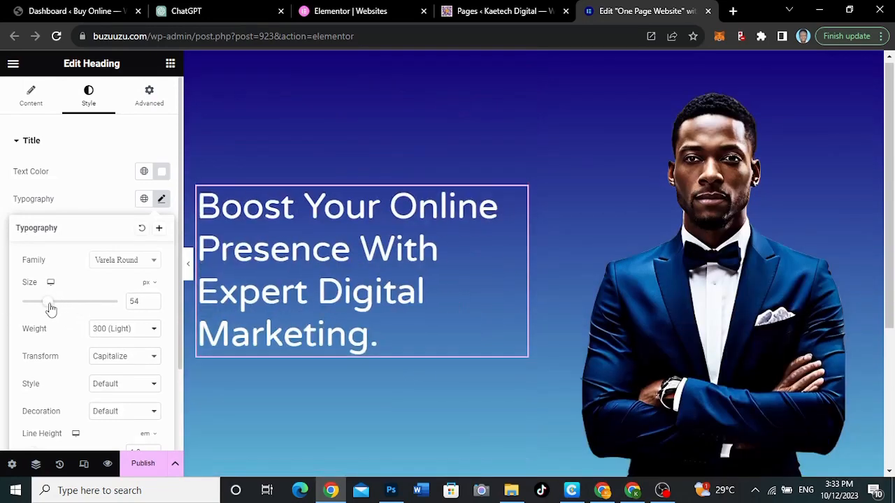
{"action": "left_click", "coordinate": [105, 331]}
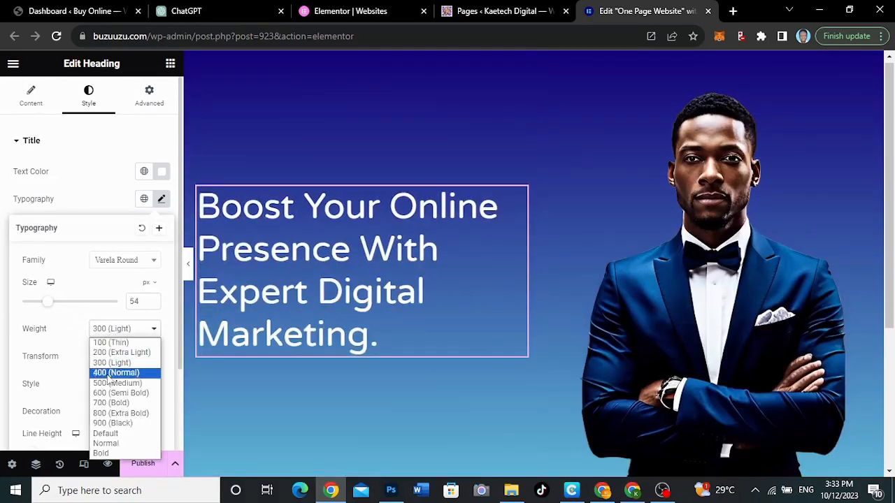
{"action": "left_click", "coordinate": [104, 414]}
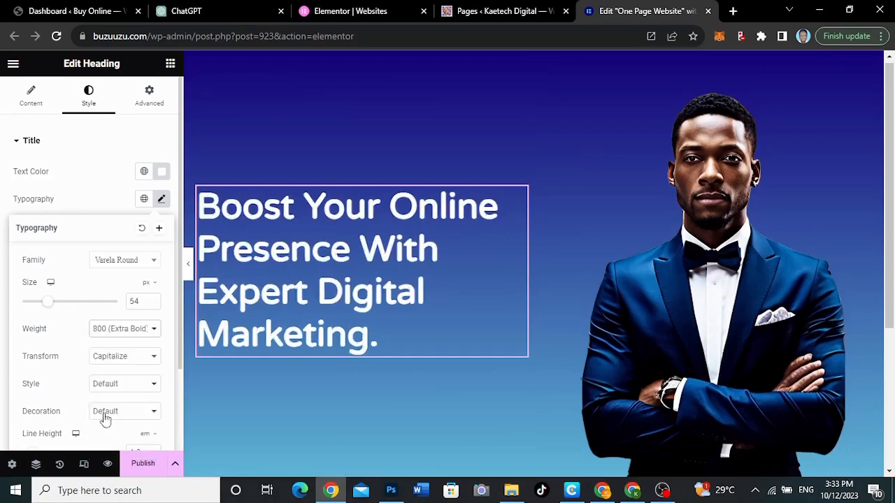
{"action": "scroll", "coordinate": [66, 348], "scroll_direction": "down", "scroll_amount": 1}
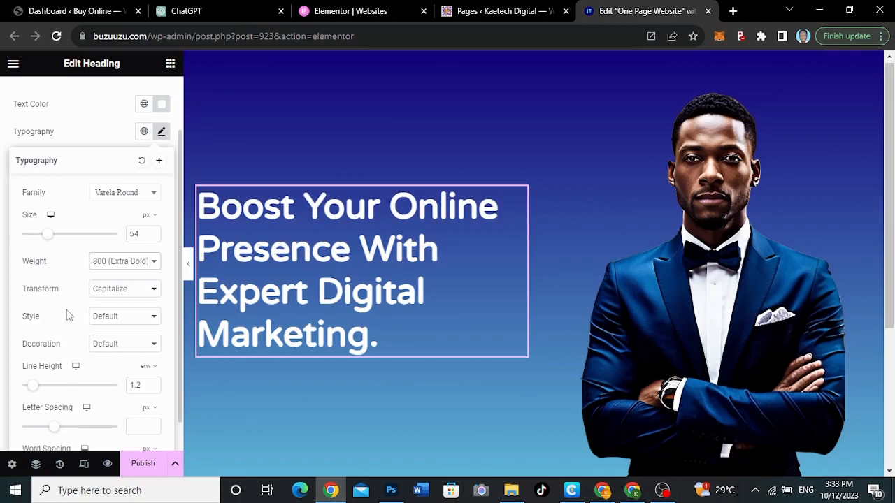
{"action": "left_click_drag", "start_coordinate": [141, 234], "coordinate": [118, 236]}
{"action": "type", "text": "50"}
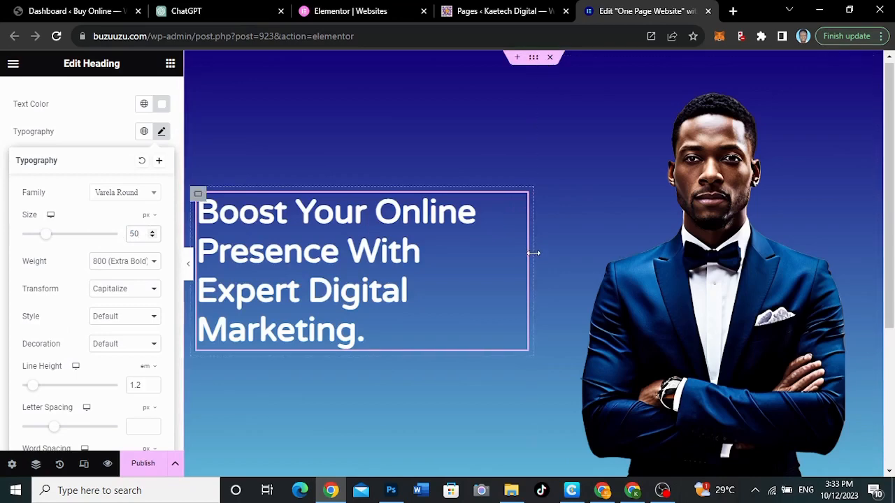
Step: Widen the headline column slightly towards the portrait and look over the hero section
{"action": "left_click_drag", "start_coordinate": [534, 252], "coordinate": [557, 259]}
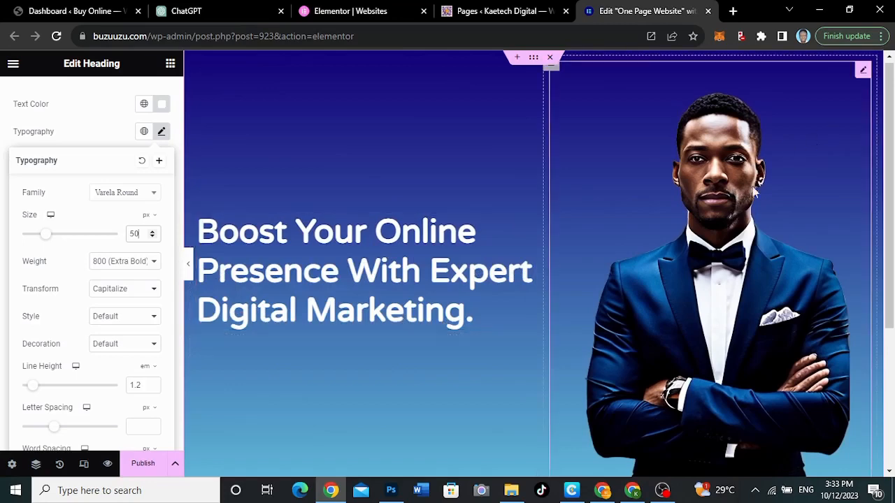
{"action": "scroll", "coordinate": [703, 251], "scroll_direction": "down", "scroll_amount": 3}
{"action": "scroll", "coordinate": [703, 252], "scroll_direction": "up", "scroll_amount": 3}
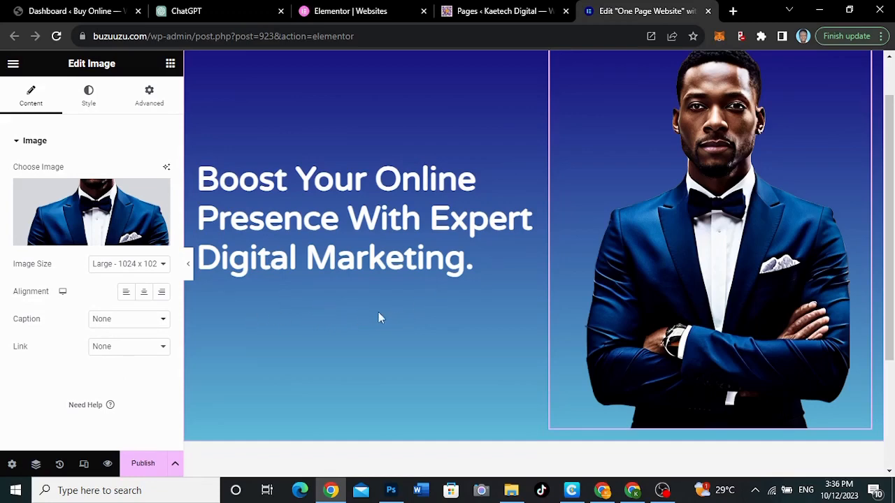
Step: Add a Text Editor widget beneath the headline and copy the heading's title text
{"action": "left_click", "coordinate": [170, 63]}
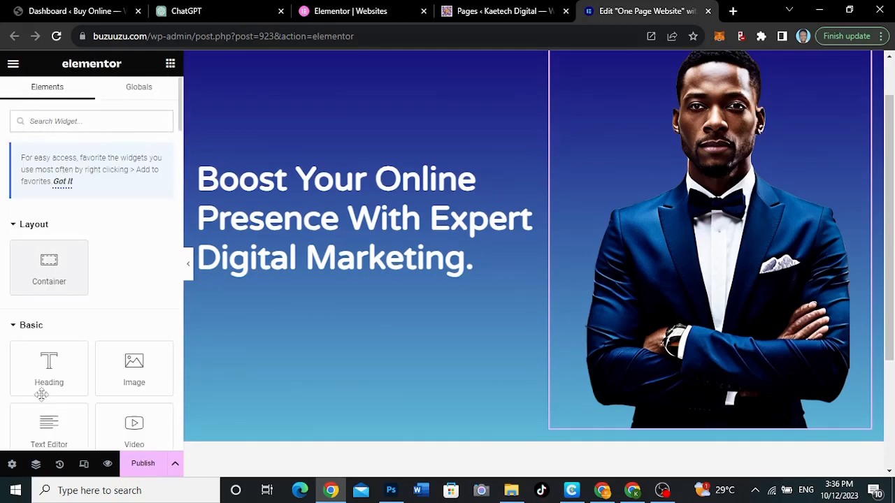
{"action": "left_click_drag", "start_coordinate": [46, 425], "coordinate": [281, 274]}
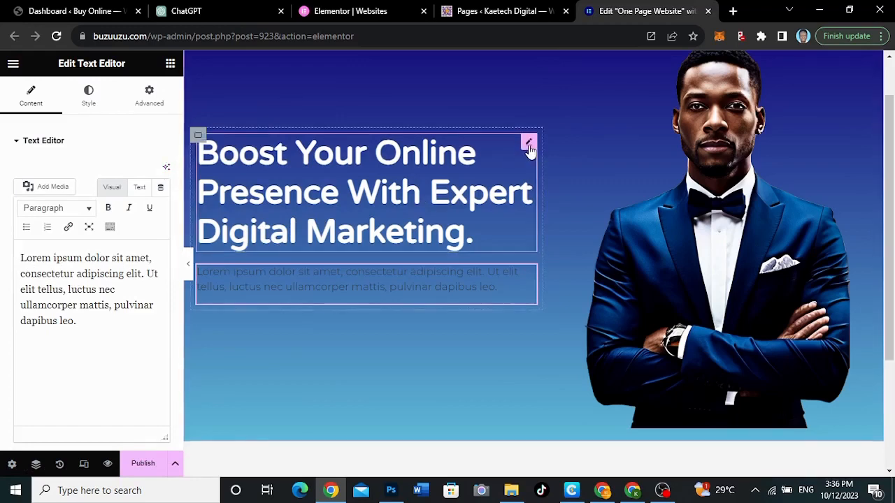
{"action": "left_click", "coordinate": [529, 145]}
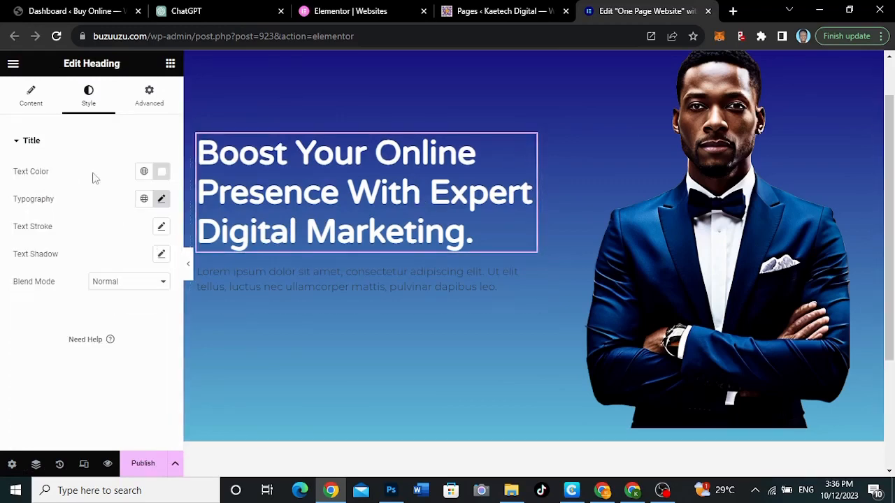
{"action": "left_click", "coordinate": [30, 112]}
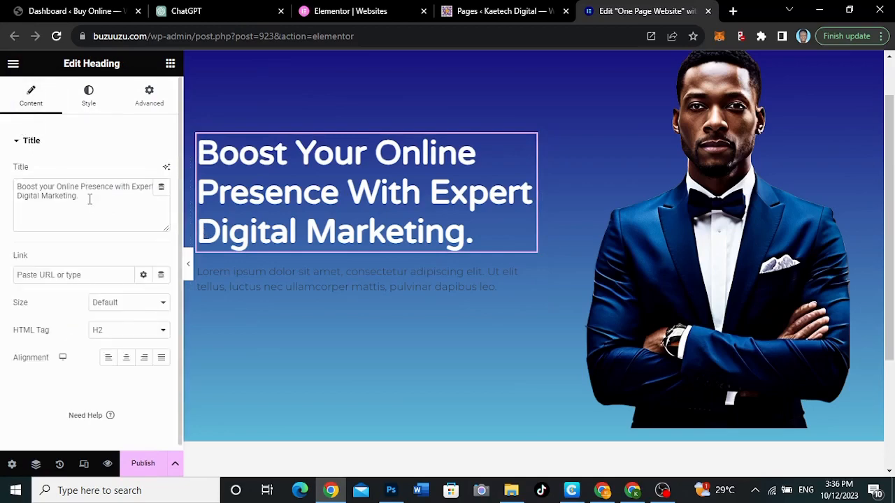
{"action": "left_click_drag", "start_coordinate": [84, 196], "coordinate": [6, 175]}
{"action": "key", "text": "ctrl+c"}
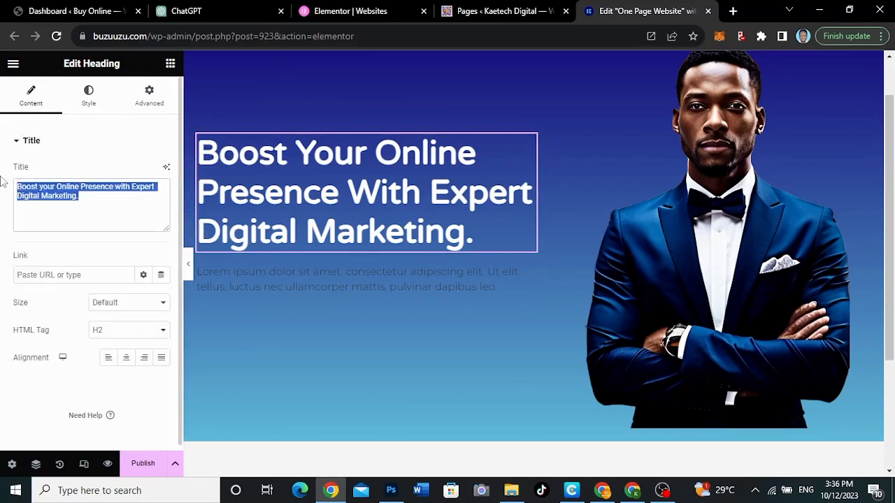
Step: Generate AI text for the Text Editor widget from the prompt "Boost your Online Presence with Expert Digital Marketing"
{"action": "left_click", "coordinate": [528, 273]}
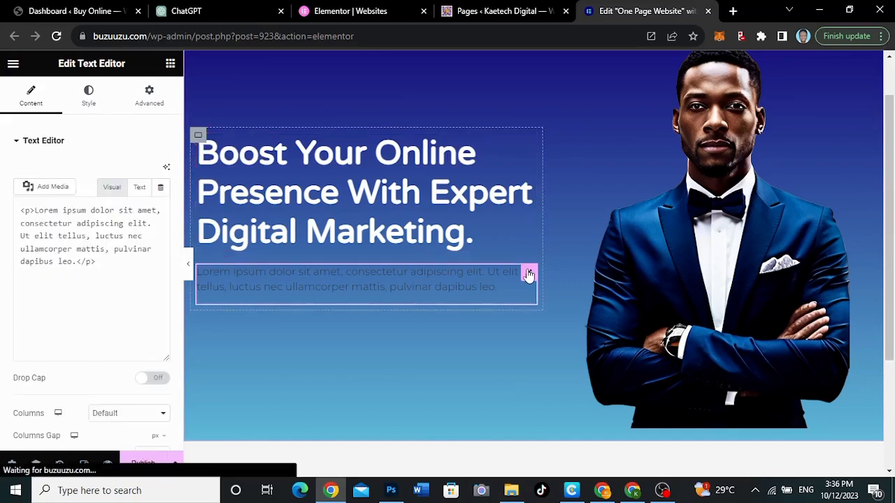
{"action": "left_click", "coordinate": [167, 171]}
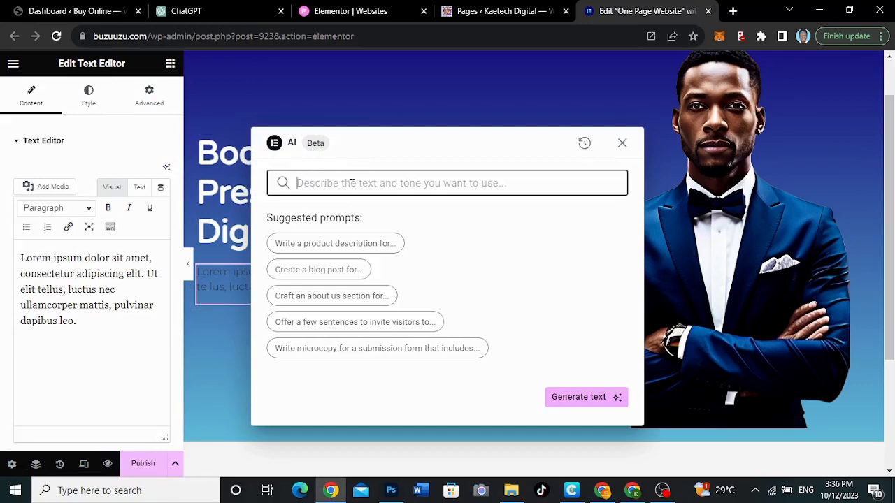
{"action": "key", "text": "ctrl+v"}
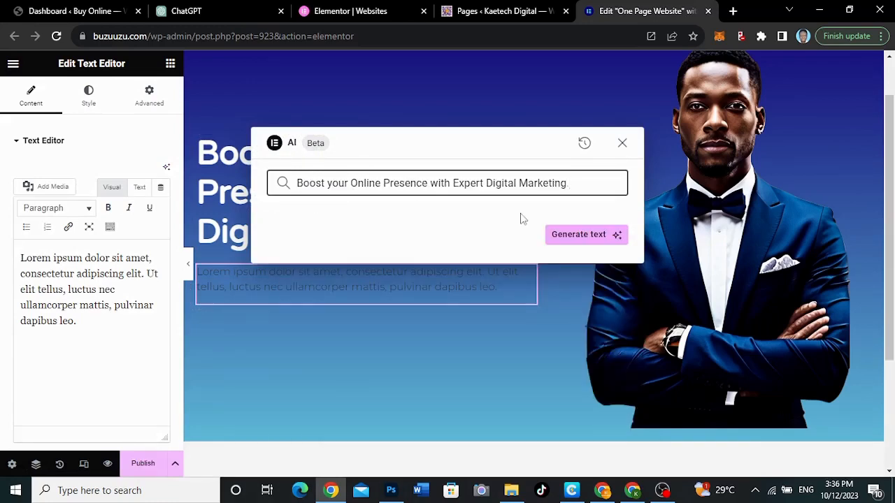
{"action": "left_click", "coordinate": [570, 236]}
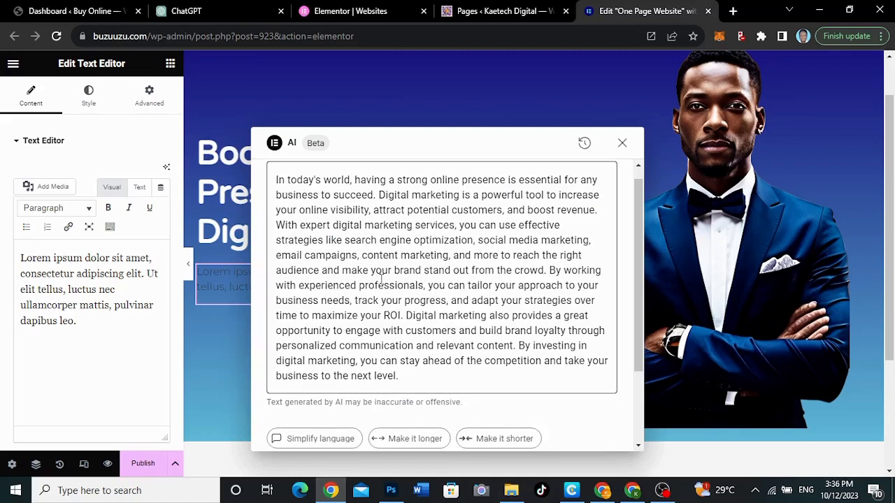
Step: Read through the generated paragraph and have the AI make it shorter
{"action": "scroll", "coordinate": [381, 278], "scroll_direction": "down", "scroll_amount": 1}
{"action": "scroll", "coordinate": [381, 278], "scroll_direction": "down", "scroll_amount": 2}
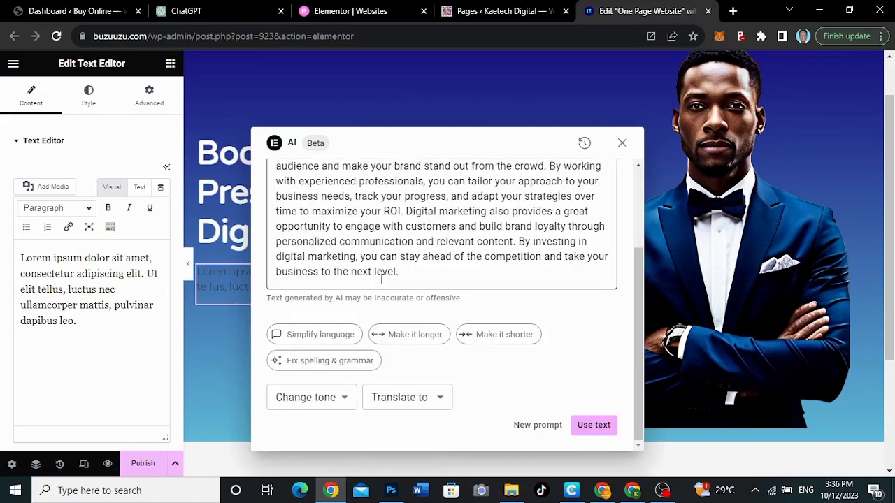
{"action": "scroll", "coordinate": [381, 278], "scroll_direction": "up", "scroll_amount": 3}
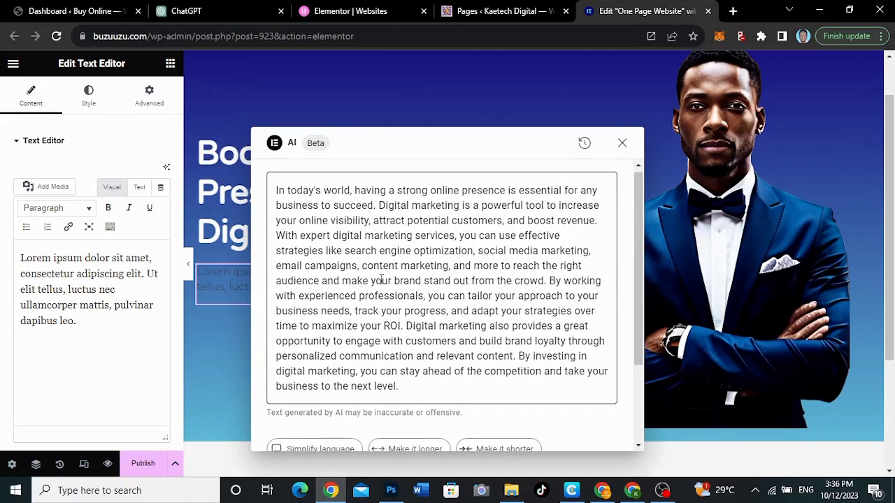
{"action": "scroll", "coordinate": [381, 278], "scroll_direction": "down", "scroll_amount": 3}
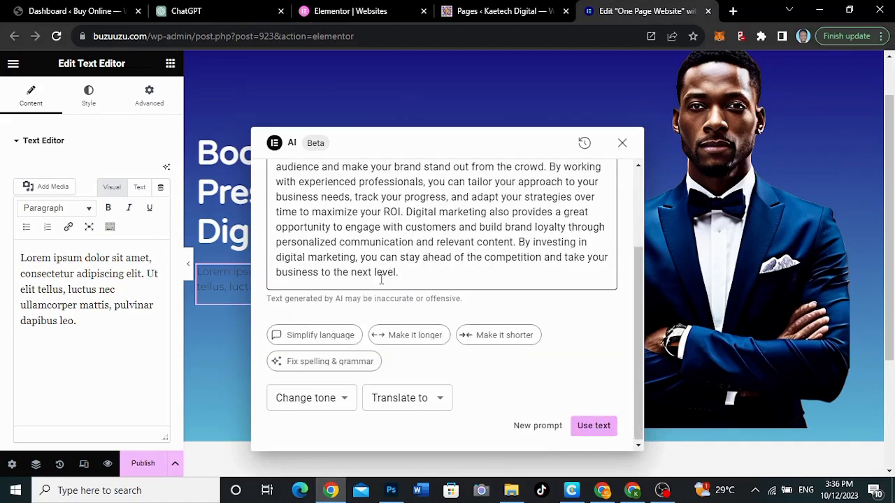
{"action": "left_click", "coordinate": [494, 337]}
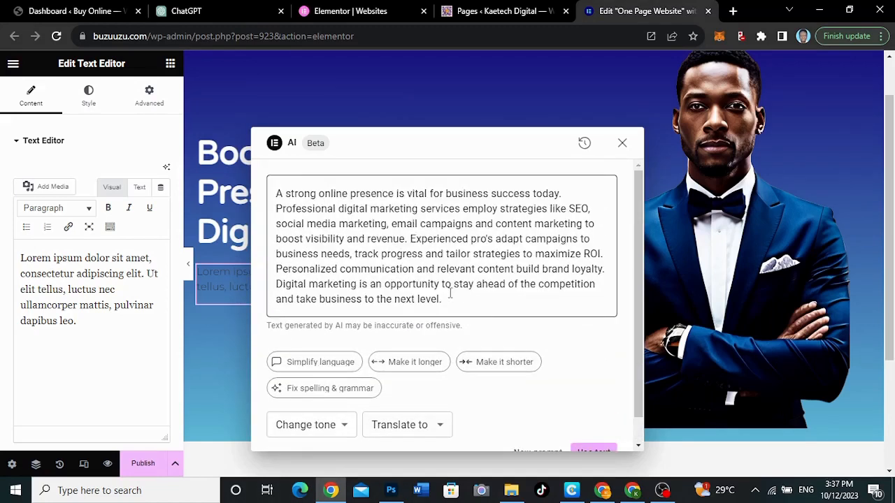
Step: Copy the sentence "Experienced pro's adapt campaigns to business needs, track progress and tailor strategies to maximize ROI." from the shortened AI text
{"action": "left_click", "coordinate": [276, 193]}
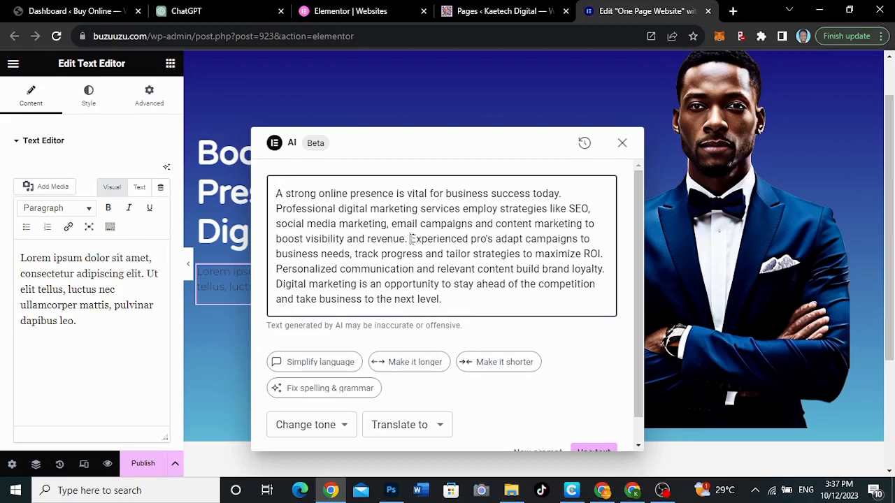
{"action": "left_click_drag", "start_coordinate": [410, 238], "coordinate": [608, 258]}
{"action": "key", "text": "ctrl+c"}
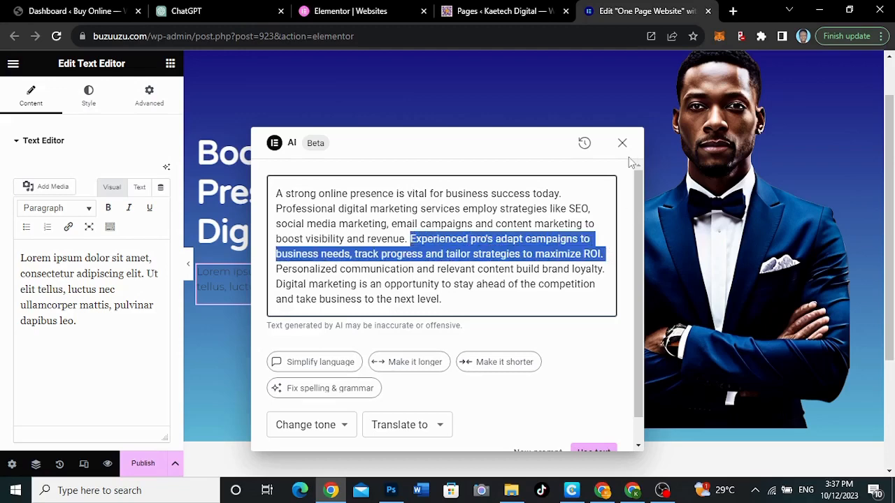
Step: Close the AI text dialog and replace the Text Editor's placeholder text with the copied sentence
{"action": "scroll", "coordinate": [582, 280], "scroll_direction": "down", "scroll_amount": 1}
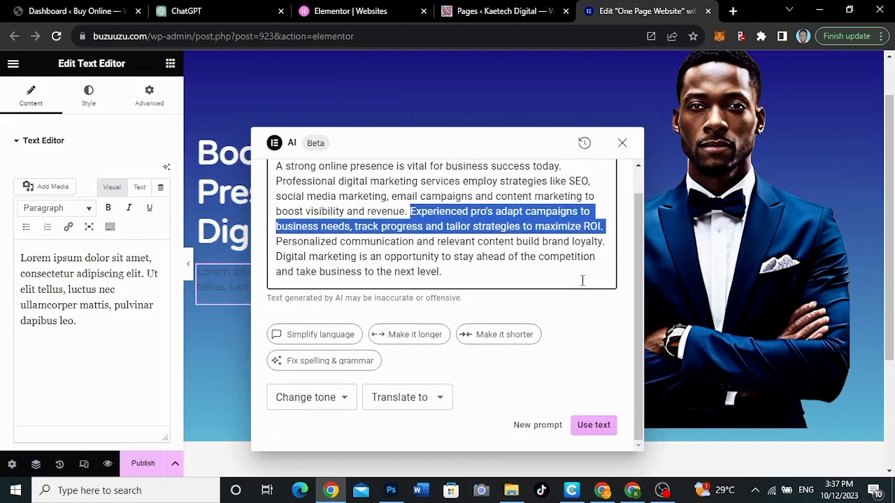
{"action": "left_click", "coordinate": [622, 142]}
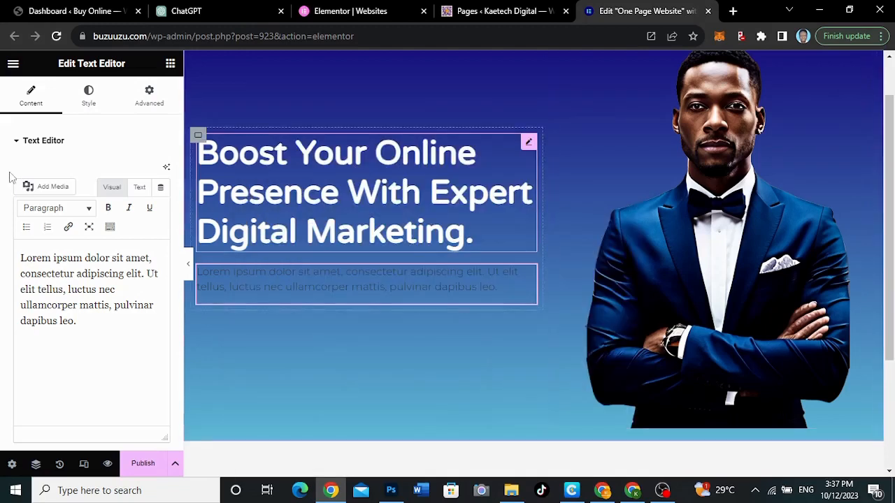
{"action": "triple_click", "coordinate": [78, 279]}
{"action": "key", "text": "ctrl+v"}
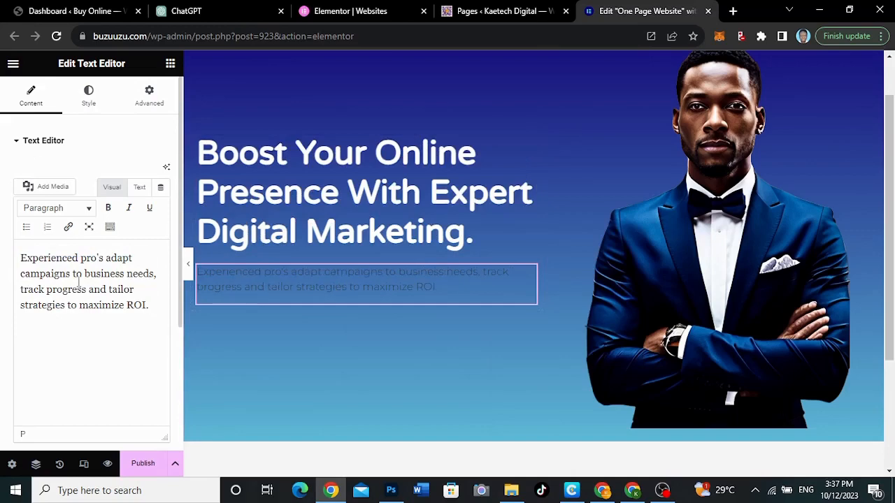
Step: Set the supporting paragraph's text color to white (#FFFFFF)
{"action": "left_click", "coordinate": [95, 104]}
{"action": "left_click", "coordinate": [161, 200]}
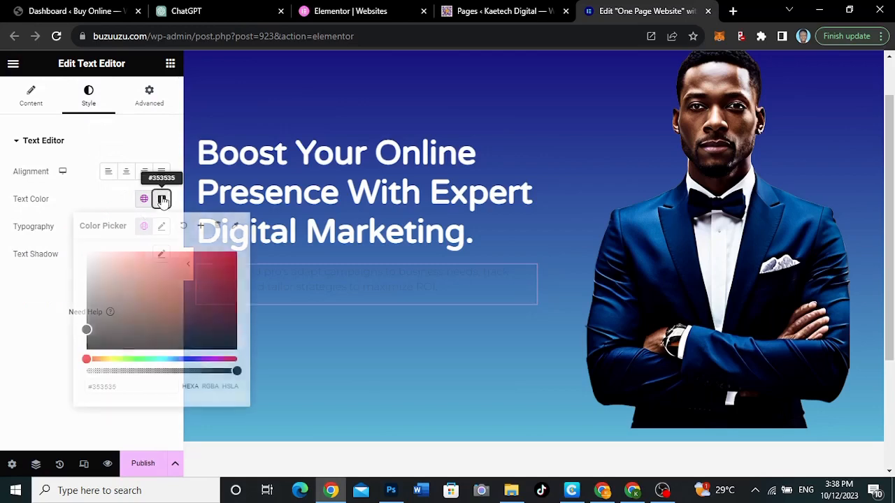
{"action": "left_click_drag", "start_coordinate": [88, 265], "coordinate": [73, 217]}
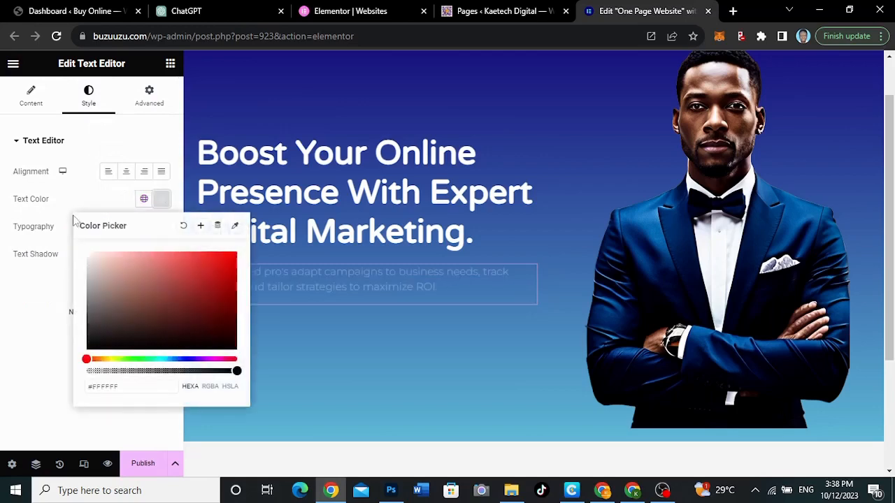
{"action": "left_click", "coordinate": [26, 324]}
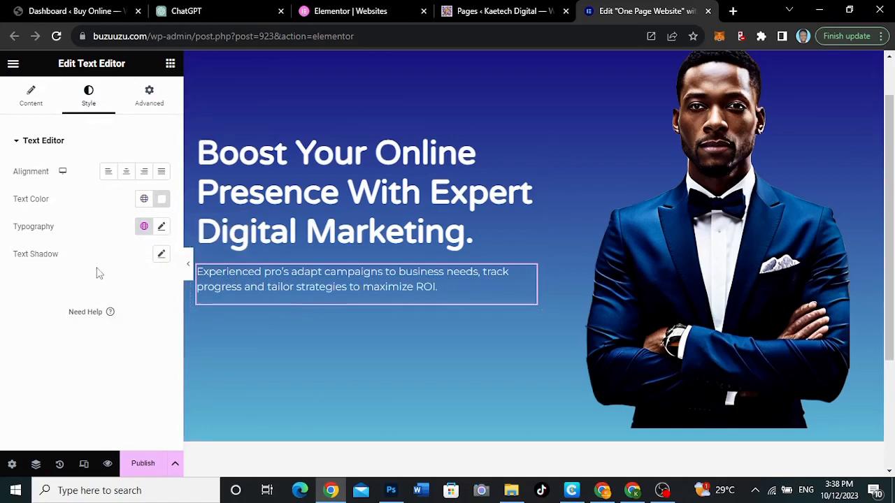
{"action": "left_click", "coordinate": [162, 226]}
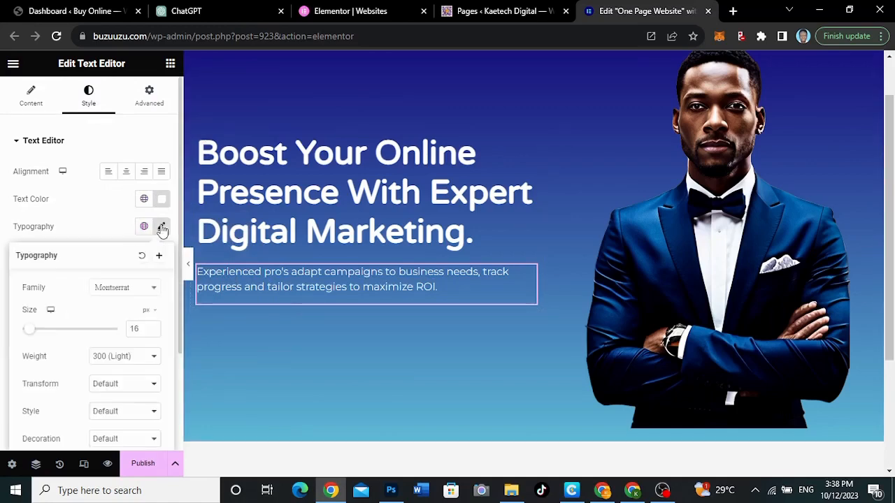
{"action": "left_click", "coordinate": [161, 227]}
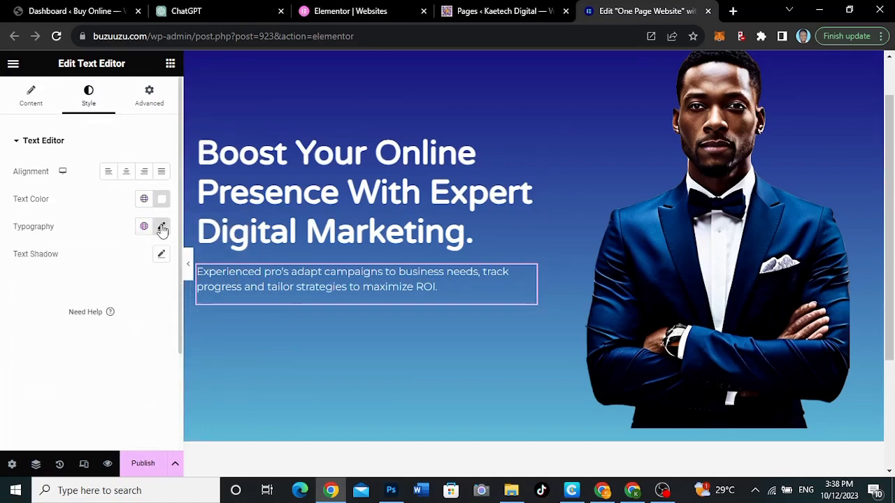
{"action": "scroll", "coordinate": [539, 235], "scroll_direction": "up", "scroll_amount": 1}
{"action": "scroll", "coordinate": [539, 235], "scroll_direction": "down", "scroll_amount": 2}
{"action": "left_click", "coordinate": [557, 234]}
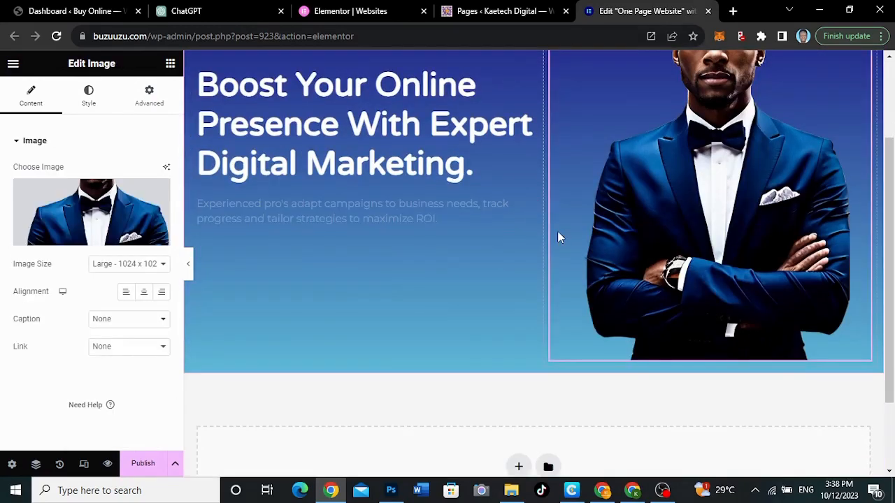
{"action": "scroll", "coordinate": [557, 234], "scroll_direction": "up", "scroll_amount": 2}
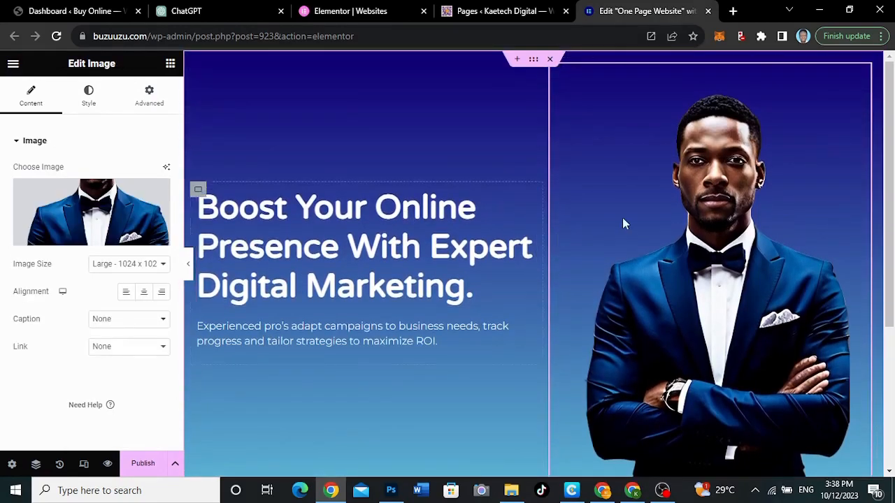
{"action": "scroll", "coordinate": [354, 372], "scroll_direction": "down", "scroll_amount": 2}
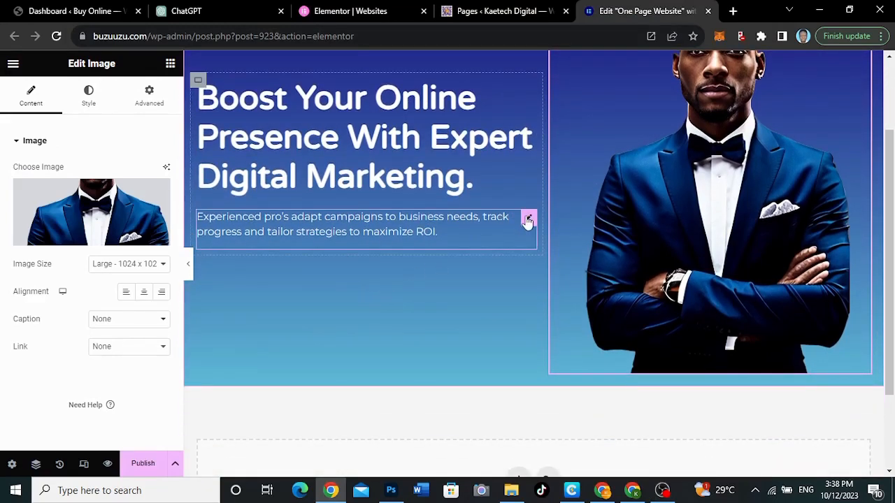
Step: Add a Button widget beneath the supporting paragraph in the hero's text column
{"action": "left_click", "coordinate": [171, 65]}
{"action": "scroll", "coordinate": [86, 332], "scroll_direction": "down", "scroll_amount": 1}
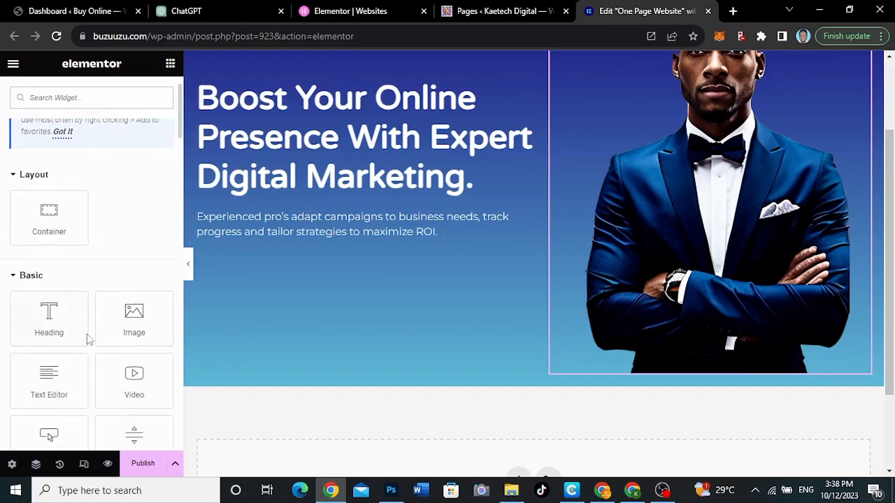
{"action": "scroll", "coordinate": [87, 333], "scroll_direction": "down", "scroll_amount": 1}
{"action": "left_click_drag", "start_coordinate": [57, 353], "coordinate": [297, 233]}
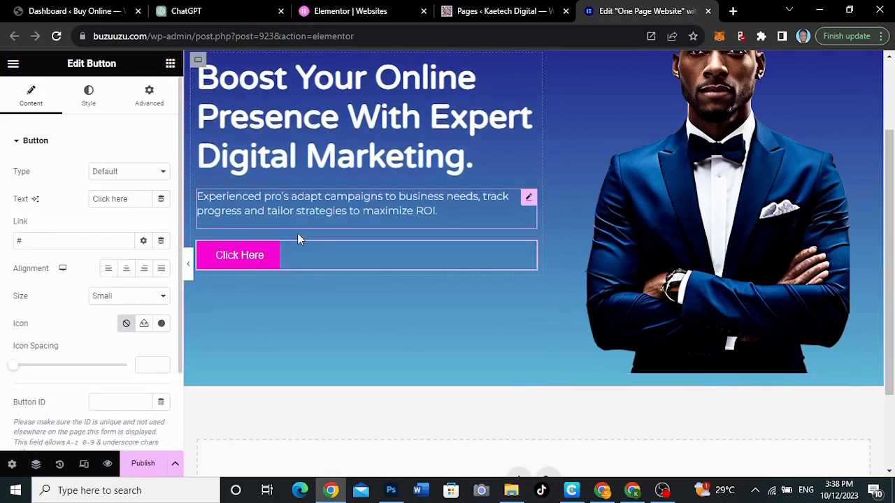
Step: Publish the page and open its live version
{"action": "scroll", "coordinate": [551, 246], "scroll_direction": "up", "scroll_amount": 2}
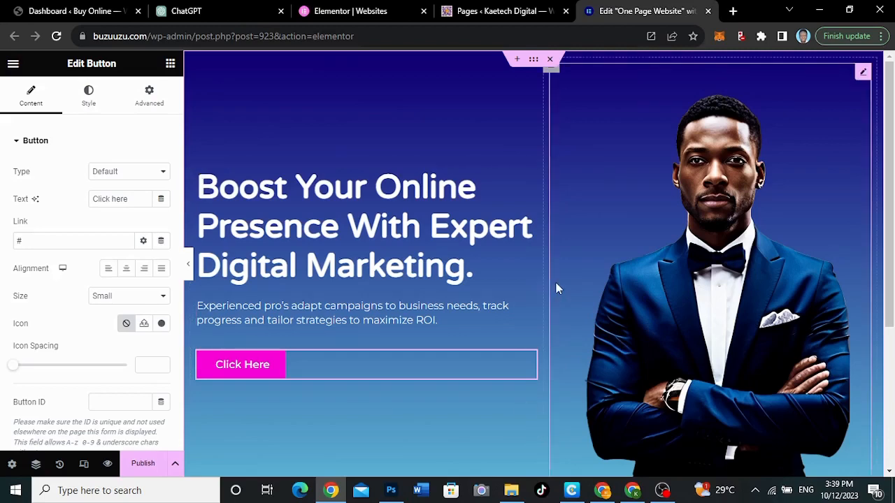
{"action": "scroll", "coordinate": [555, 288], "scroll_direction": "down", "scroll_amount": 1}
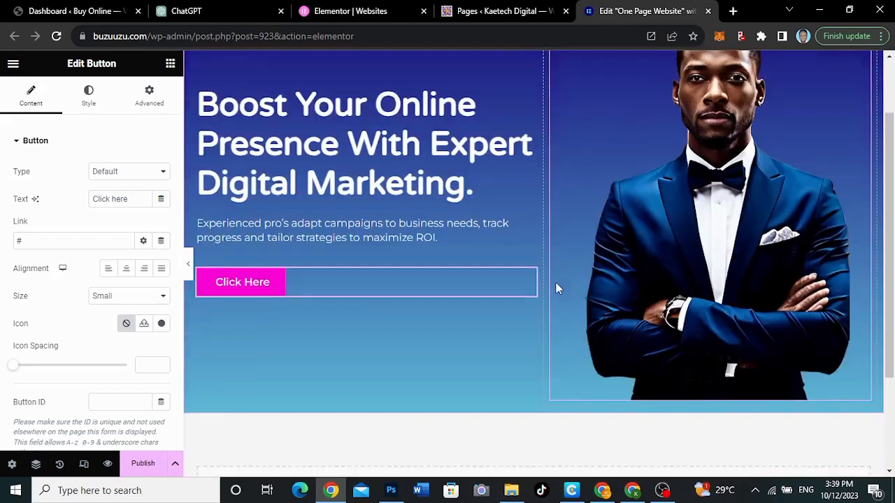
{"action": "left_click", "coordinate": [138, 465]}
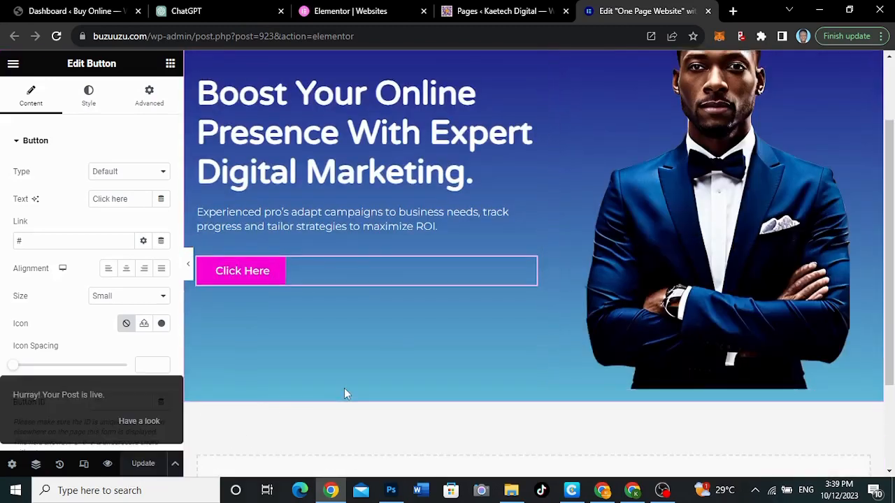
{"action": "left_click", "coordinate": [139, 421]}
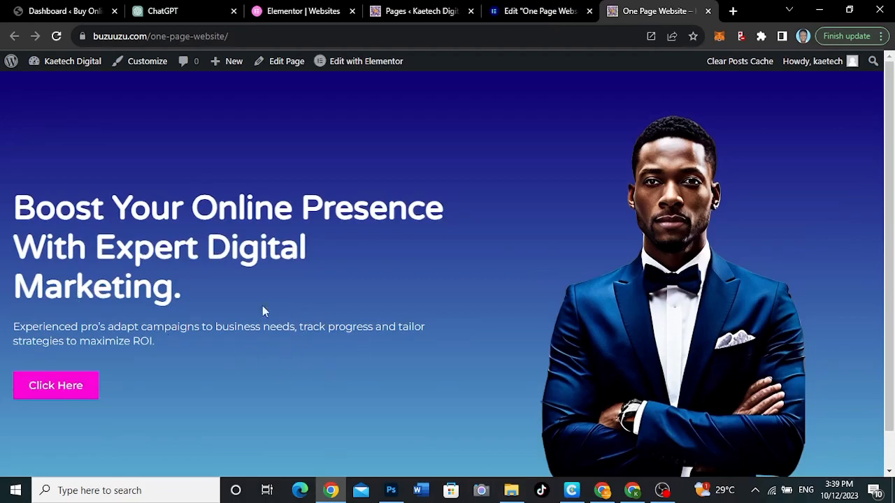
Step: Return to the Elementor editor and preview the hero at full width with the widget settings hidden, and show them again
{"action": "left_click", "coordinate": [533, 11]}
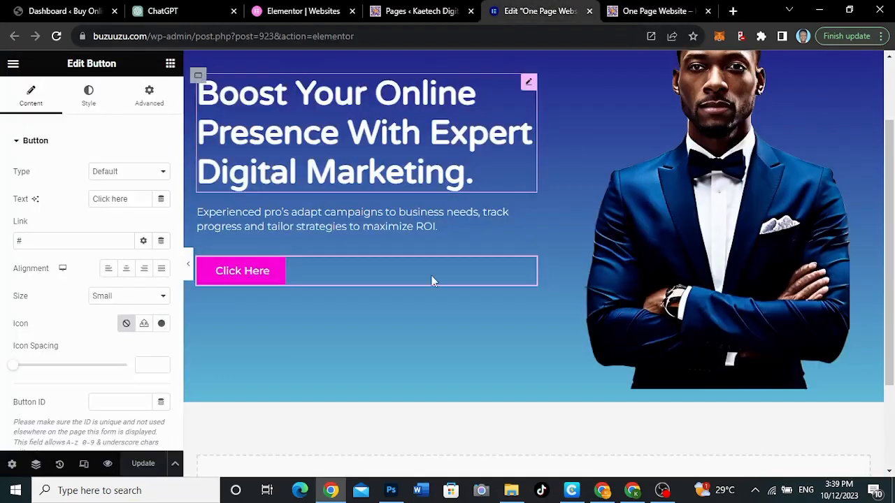
{"action": "scroll", "coordinate": [460, 169], "scroll_direction": "up", "scroll_amount": 1}
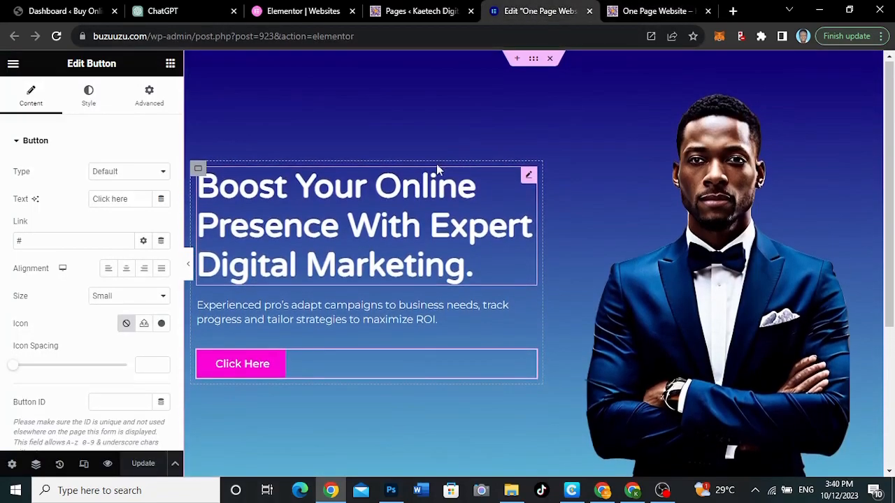
{"action": "left_click", "coordinate": [188, 265]}
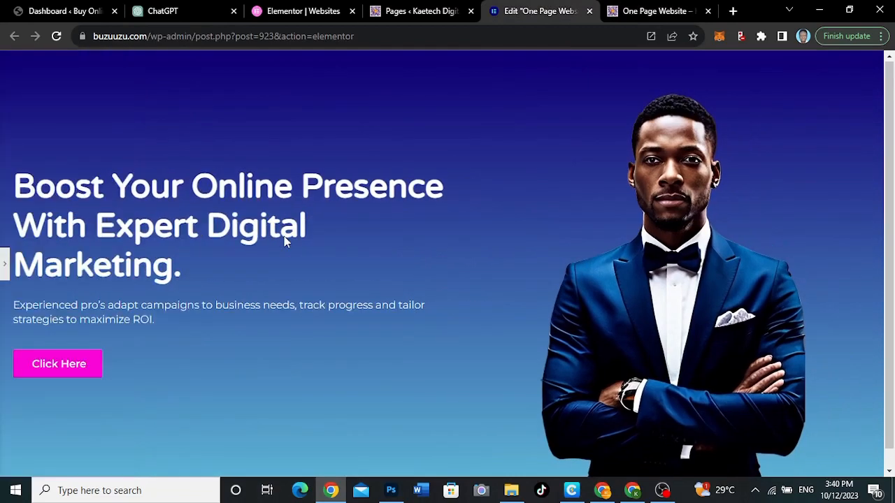
{"action": "left_click", "coordinate": [4, 270]}
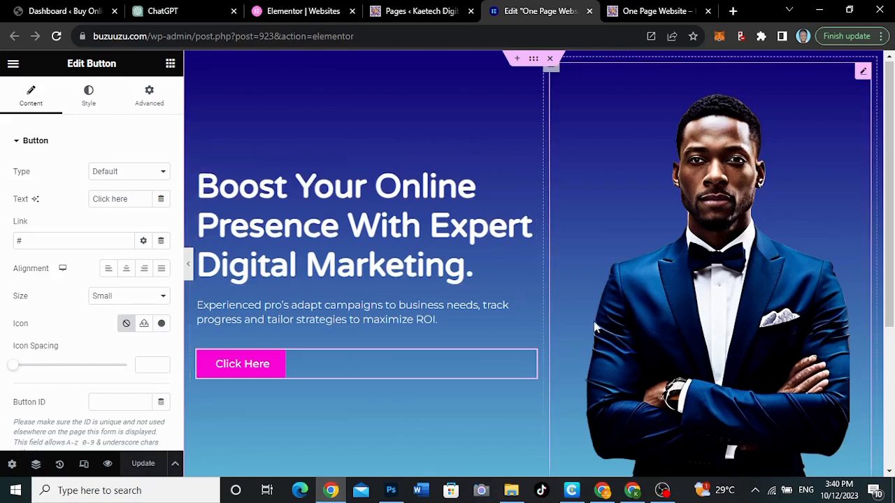
{"action": "scroll", "coordinate": [594, 326], "scroll_direction": "down", "scroll_amount": 2}
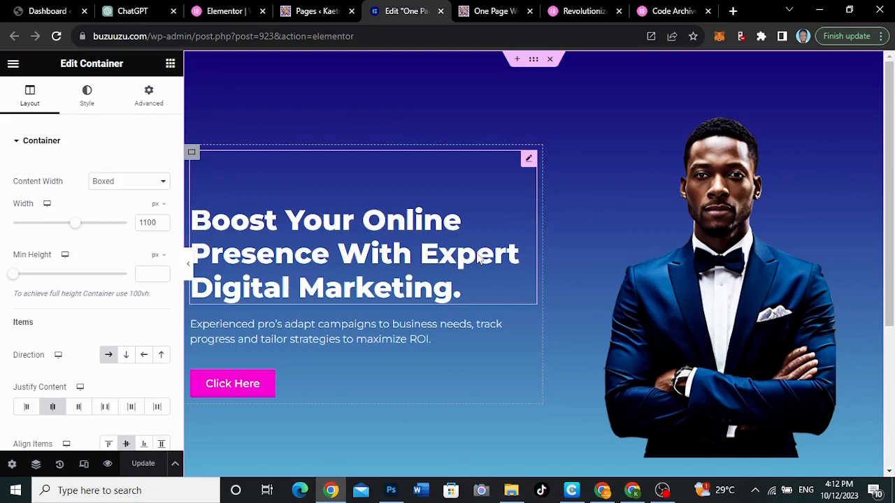
Step: Open the Custom CSS settings of the hero's portrait image
{"action": "scroll", "coordinate": [478, 258], "scroll_direction": "down", "scroll_amount": 1}
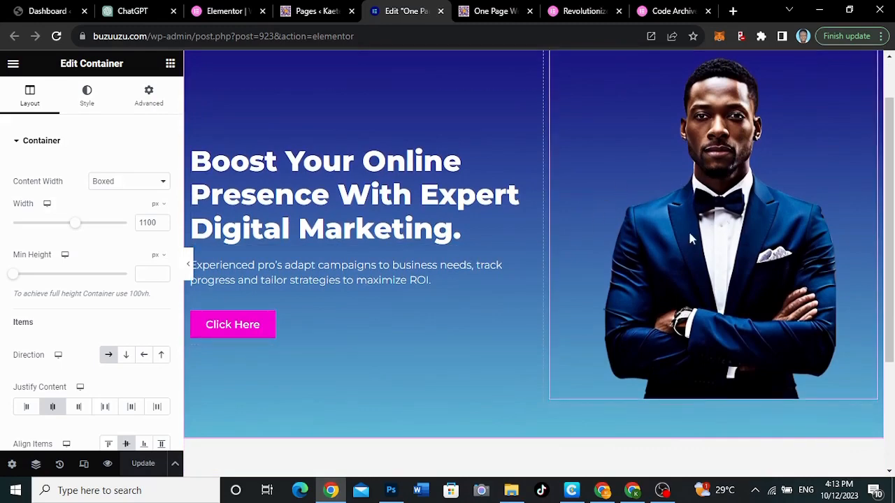
{"action": "scroll", "coordinate": [681, 236], "scroll_direction": "up", "scroll_amount": 1}
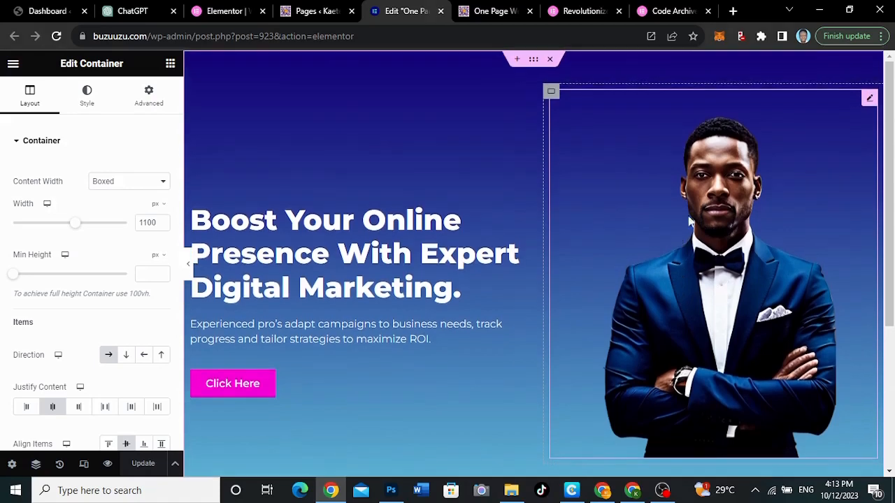
{"action": "left_click", "coordinate": [869, 100]}
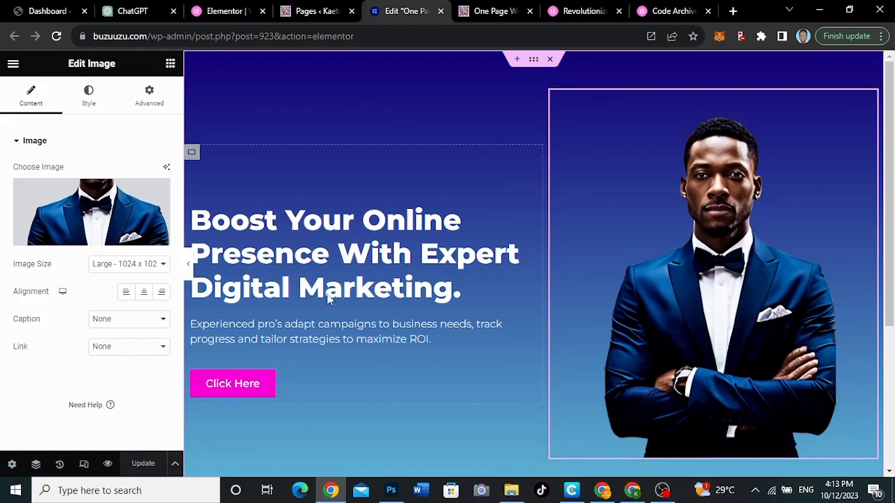
{"action": "left_click", "coordinate": [151, 105]}
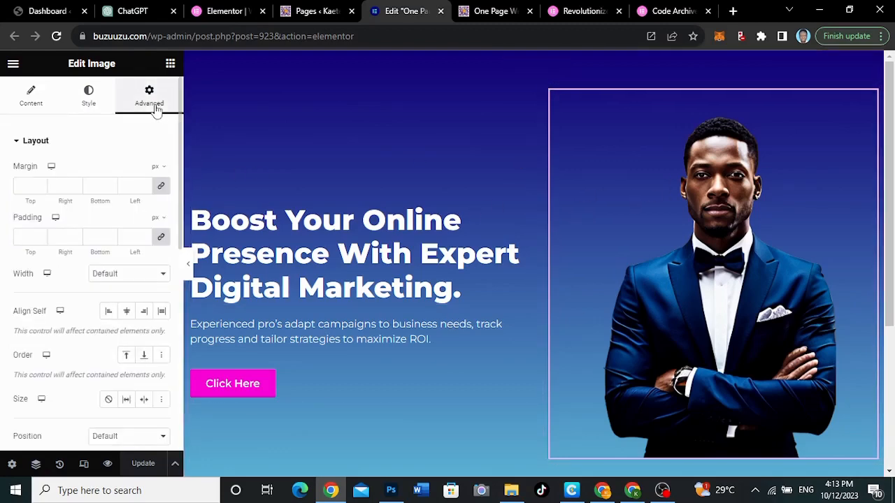
{"action": "scroll", "coordinate": [95, 319], "scroll_direction": "down", "scroll_amount": 2}
{"action": "scroll", "coordinate": [94, 319], "scroll_direction": "down", "scroll_amount": 4}
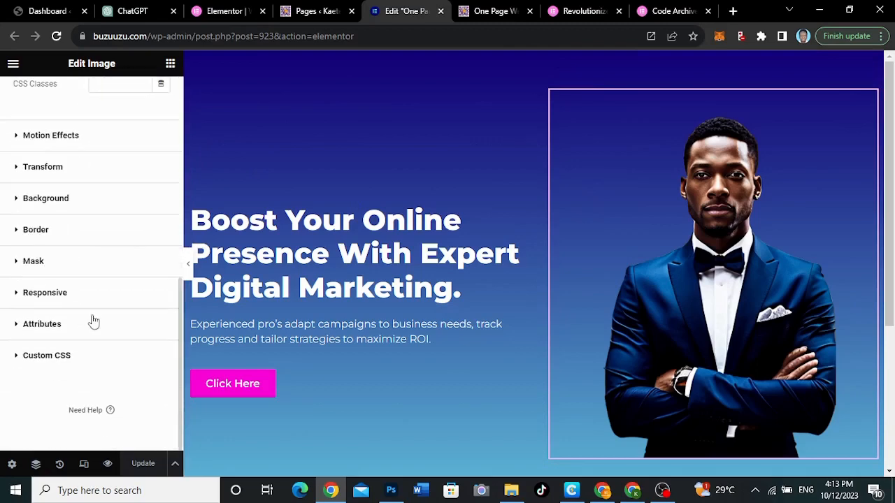
{"action": "left_click", "coordinate": [57, 367]}
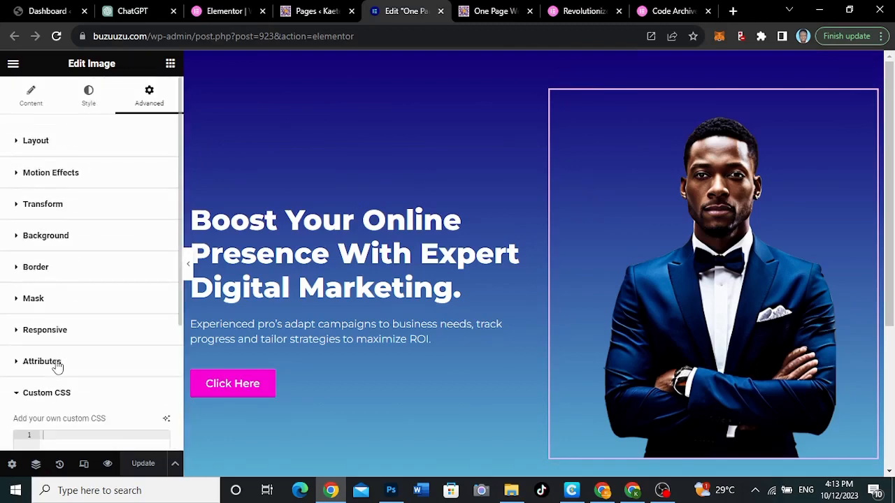
{"action": "scroll", "coordinate": [58, 367], "scroll_direction": "down", "scroll_amount": 3}
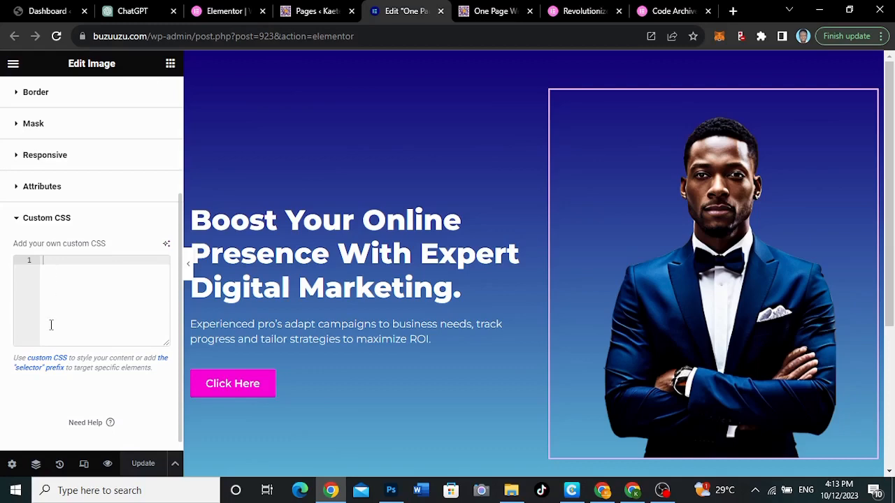
Step: Generate AI custom CSS for the portrait from the prompt "on hover rotate 360 degrees clockwise and shrink 20%" and insert the code
{"action": "left_click", "coordinate": [166, 246]}
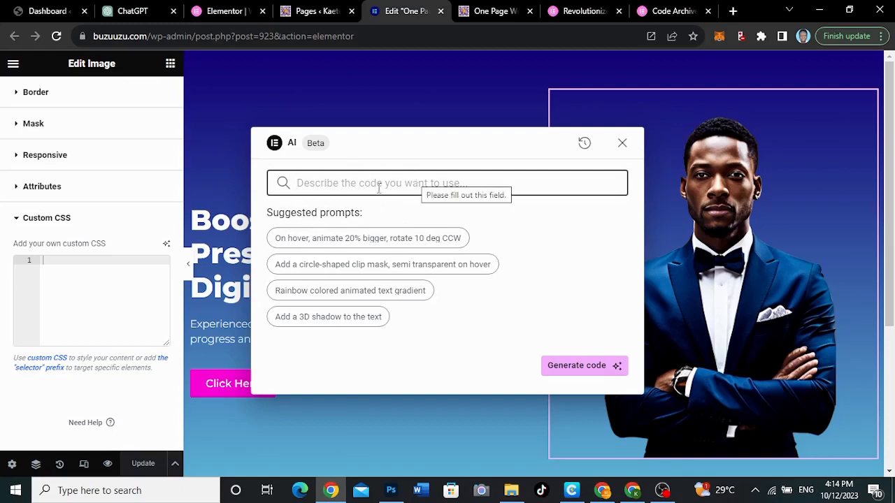
{"action": "type", "text": "on ho"}
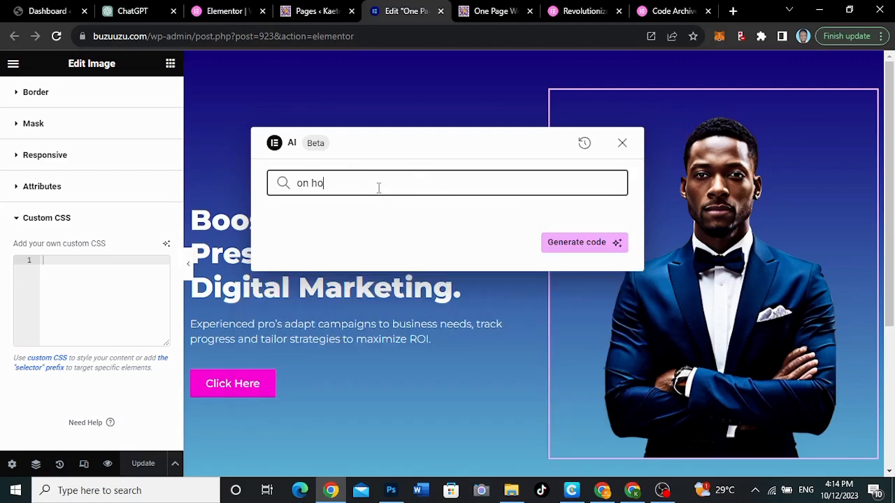
{"action": "type", "text": "ver rotate 360 degrees clockwise and "}
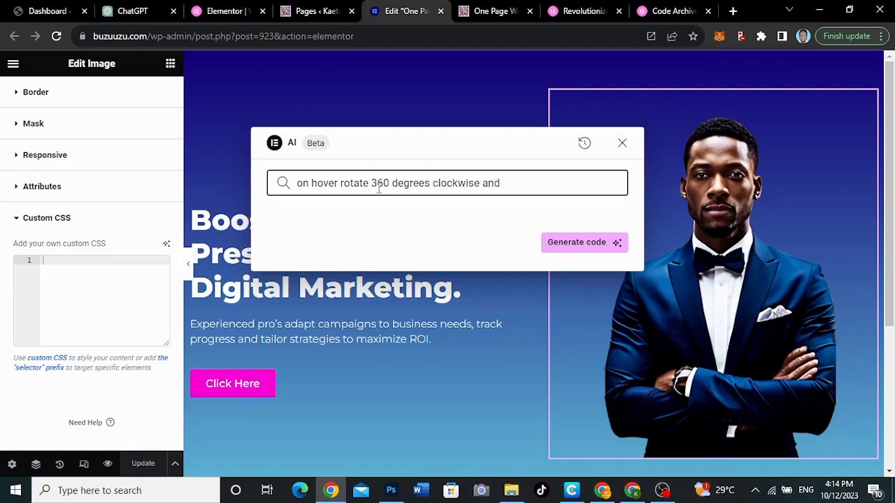
{"action": "type", "text": "shrink 20%"}
{"action": "left_click", "coordinate": [590, 248]}
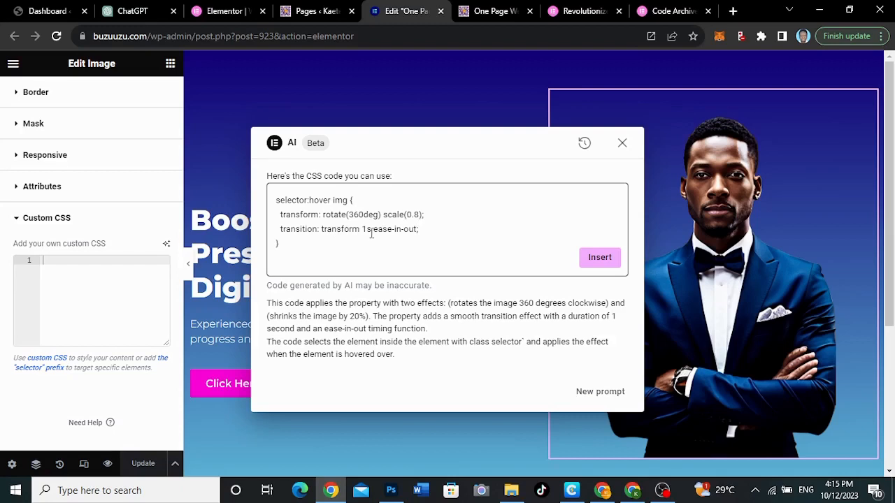
{"action": "left_click", "coordinate": [600, 258]}
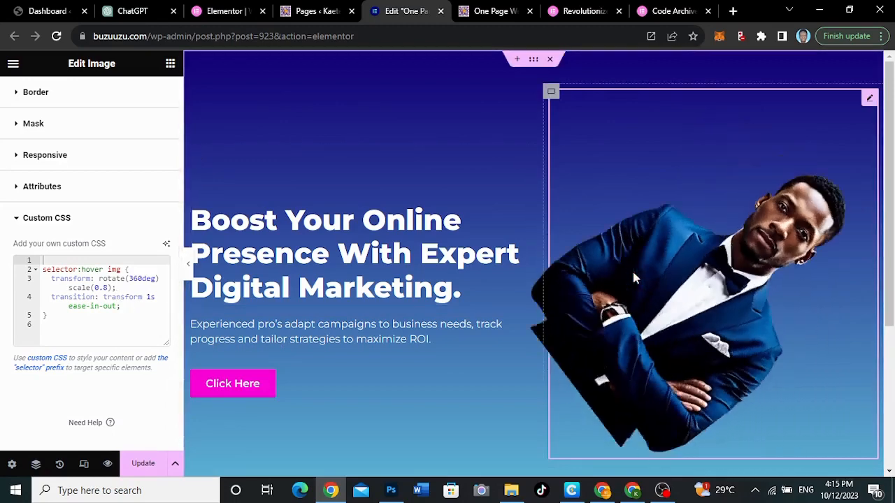
Step: In the portrait's hover CSS, set the scale to 0.5 and the transform transition duration to 0.8s
{"action": "left_click", "coordinate": [107, 288]}
{"action": "key", "text": "BackSpace"}
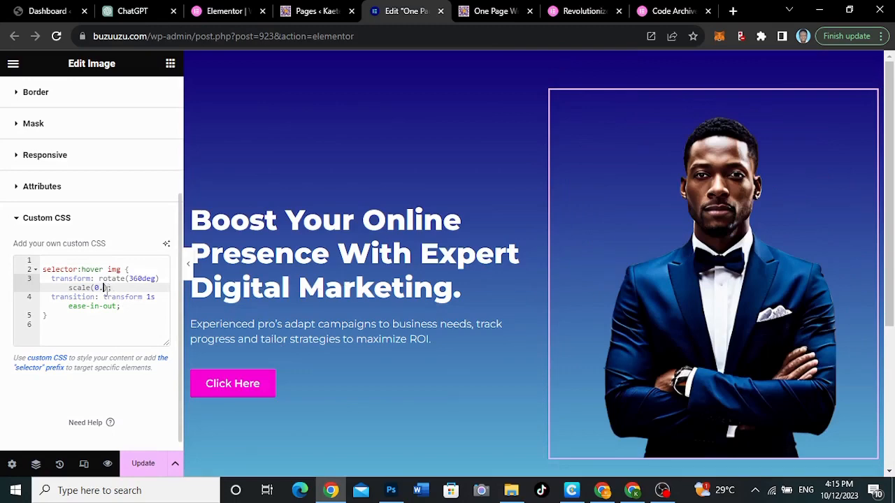
{"action": "type", "text": "5"}
{"action": "left_click", "coordinate": [150, 297]}
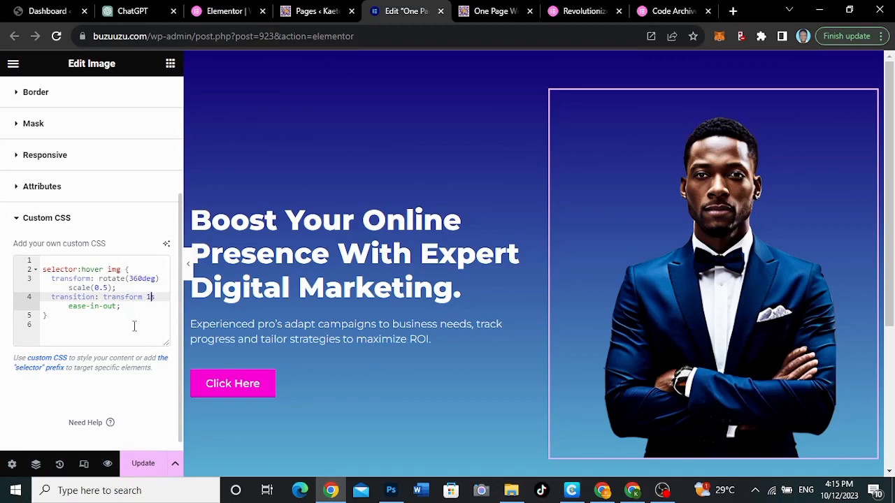
{"action": "key", "text": "BackSpace"}
{"action": "type", "text": "8"}
{"action": "mouse_move", "coordinate": [785, 254]}
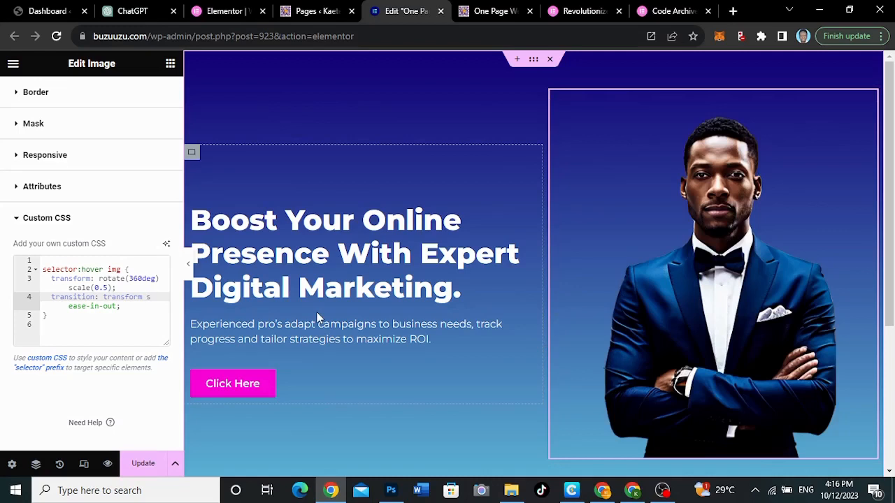
{"action": "type", "text": "0.5"}
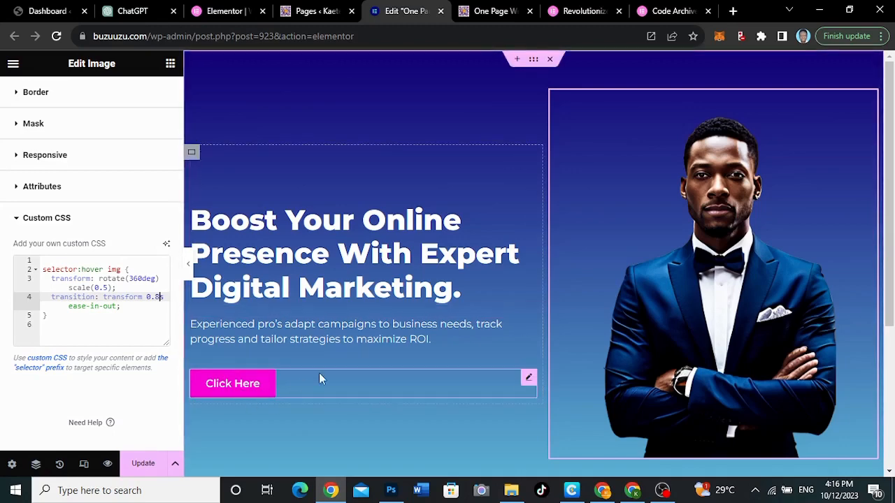
Step: Open the Custom CSS settings of the hero's Click Here button
{"action": "left_click", "coordinate": [527, 381]}
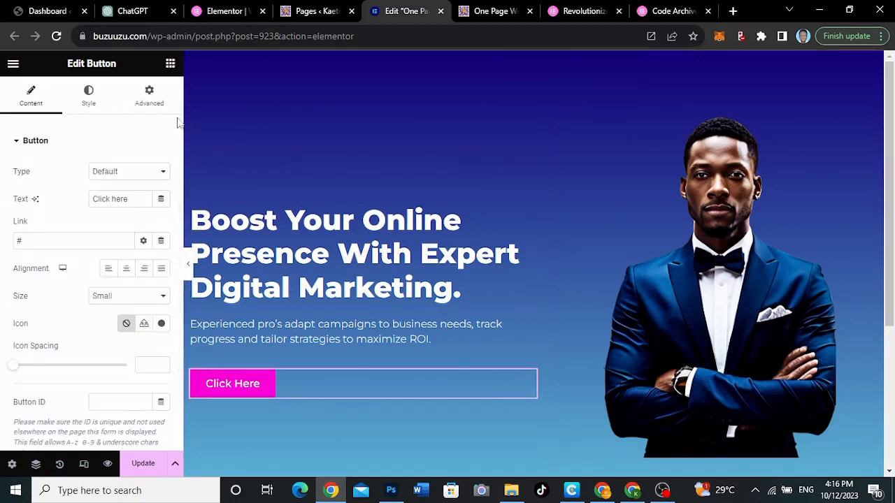
{"action": "left_click", "coordinate": [155, 112]}
{"action": "scroll", "coordinate": [95, 303], "scroll_direction": "down", "scroll_amount": 3}
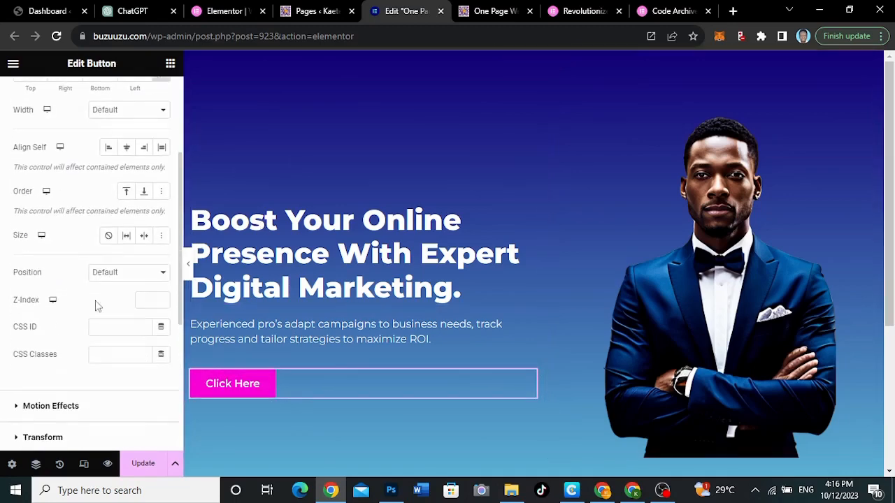
{"action": "scroll", "coordinate": [72, 383], "scroll_direction": "down", "scroll_amount": 4}
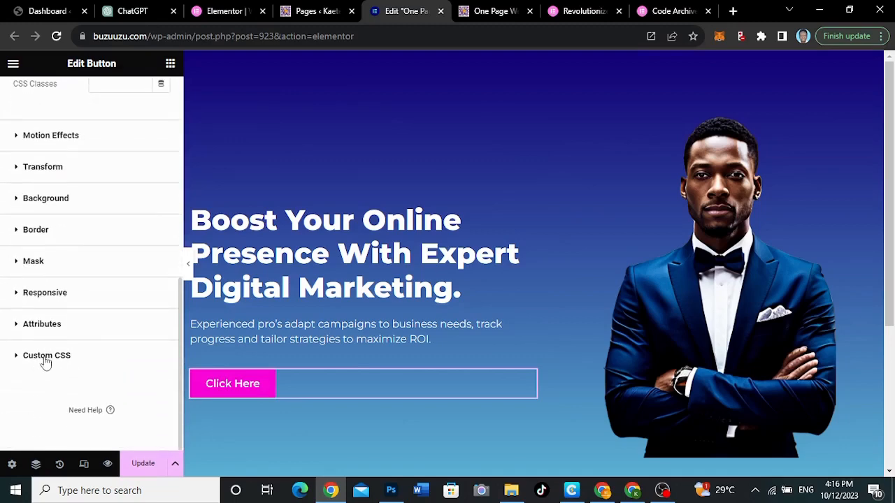
{"action": "left_click", "coordinate": [79, 358]}
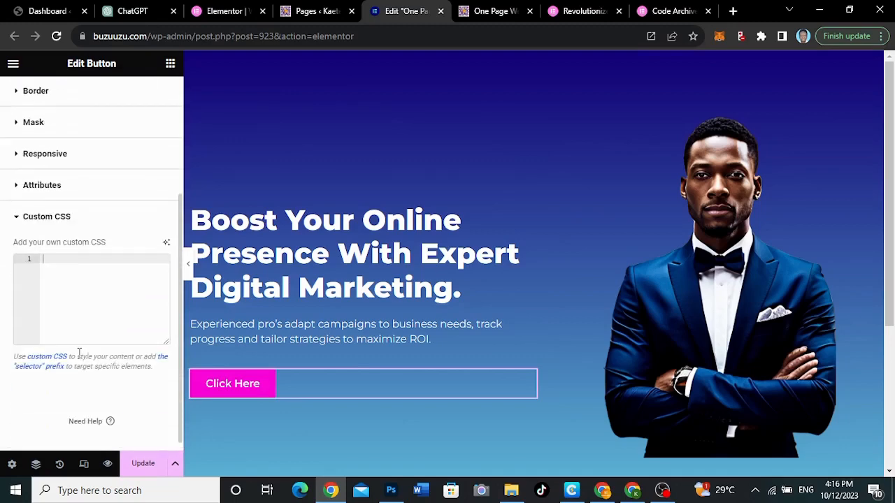
Step: Generate AI custom CSS for the button from the suggested prompt "Rainbow colored animated text gradient" and insert the code
{"action": "left_click", "coordinate": [167, 242]}
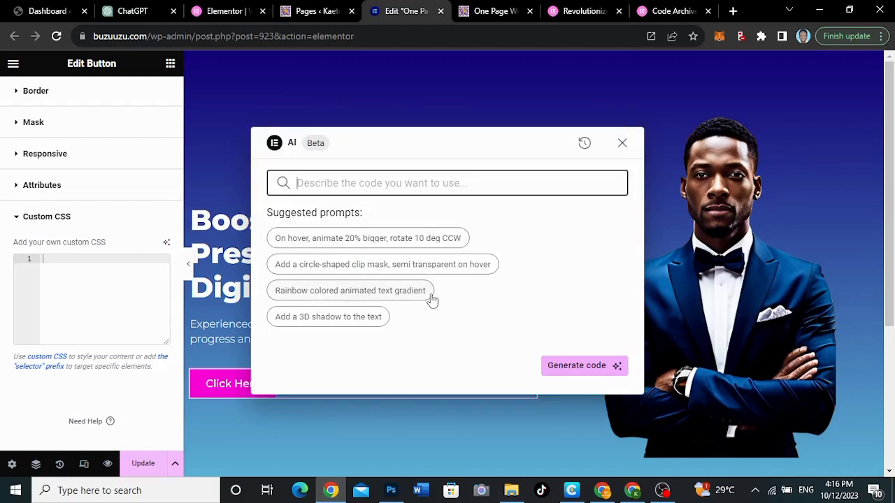
{"action": "left_click", "coordinate": [389, 292]}
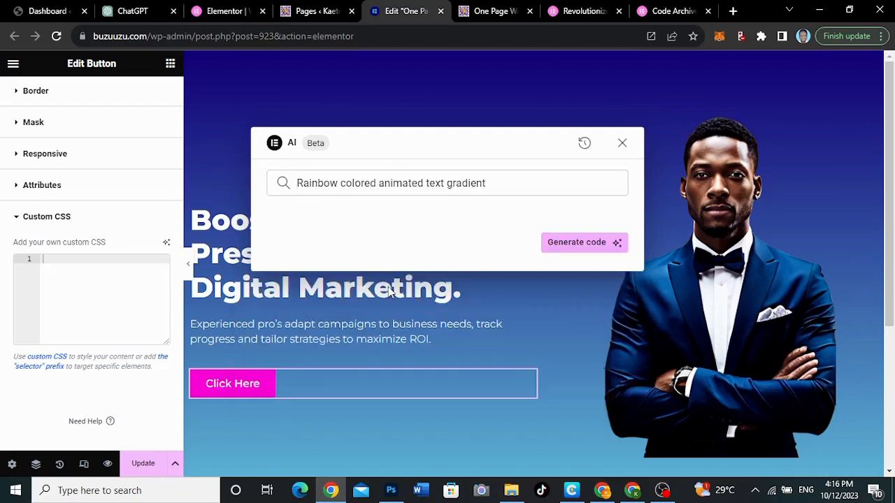
{"action": "left_click", "coordinate": [590, 243]}
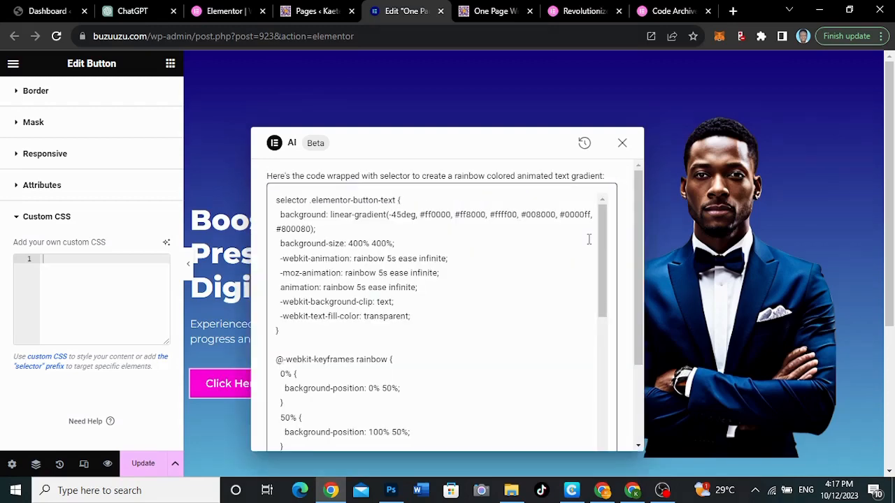
{"action": "scroll", "coordinate": [457, 299], "scroll_direction": "down", "scroll_amount": 5}
{"action": "left_click", "coordinate": [456, 299]}
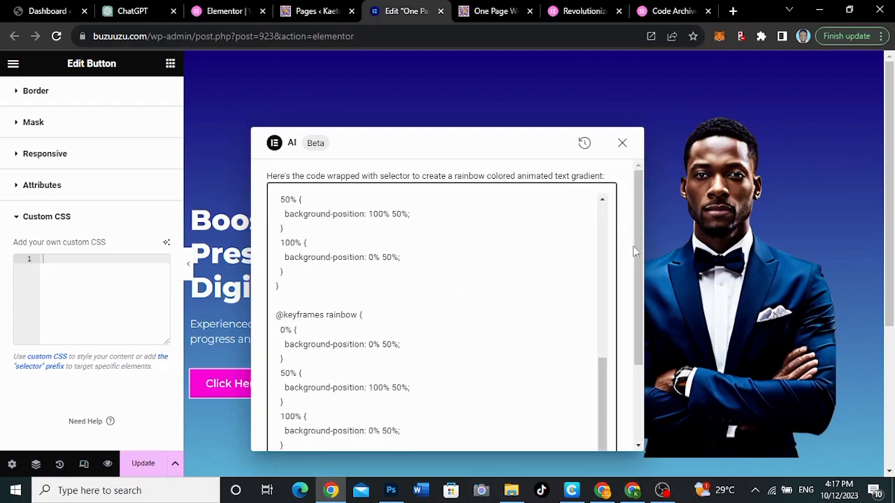
{"action": "scroll", "coordinate": [626, 270], "scroll_direction": "down", "scroll_amount": 2}
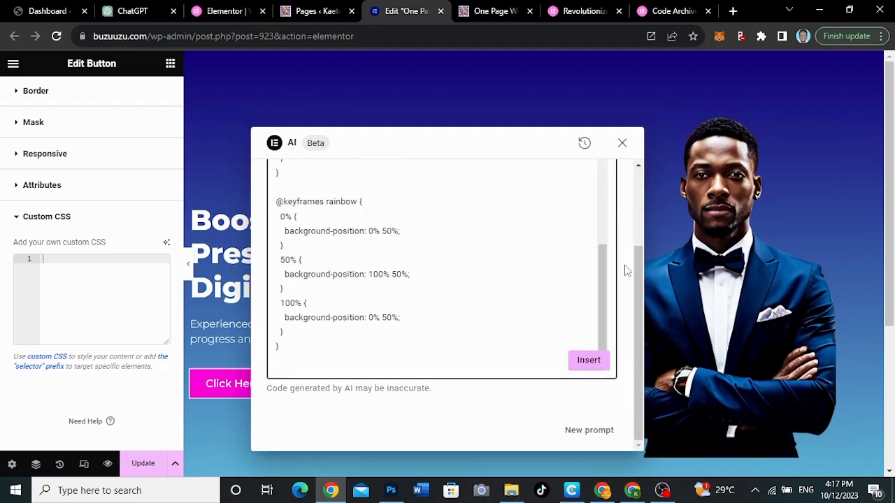
{"action": "left_click", "coordinate": [586, 362]}
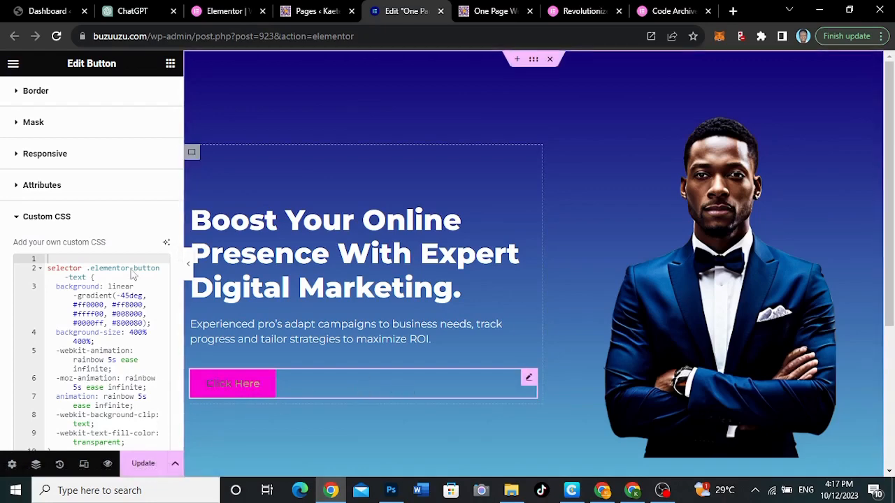
Step: Try a white #FFFFFF background color on the Click Here button
{"action": "scroll", "coordinate": [127, 246], "scroll_direction": "up", "scroll_amount": 3}
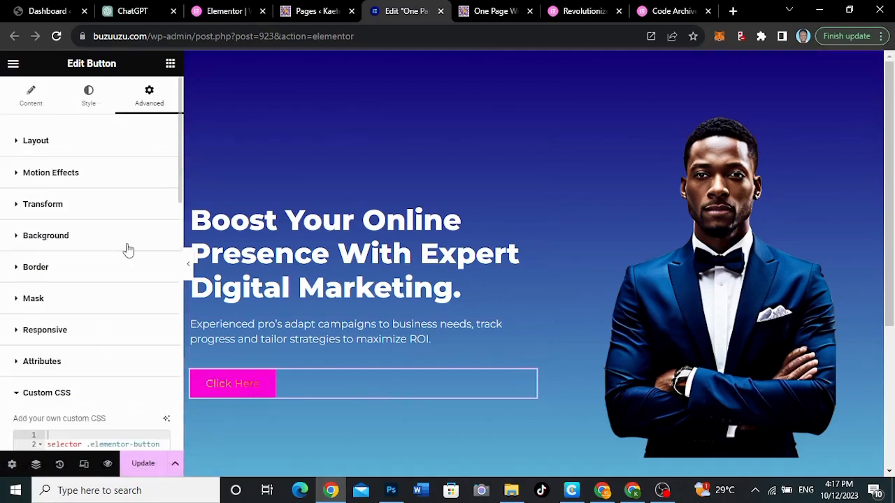
{"action": "left_click", "coordinate": [36, 101]}
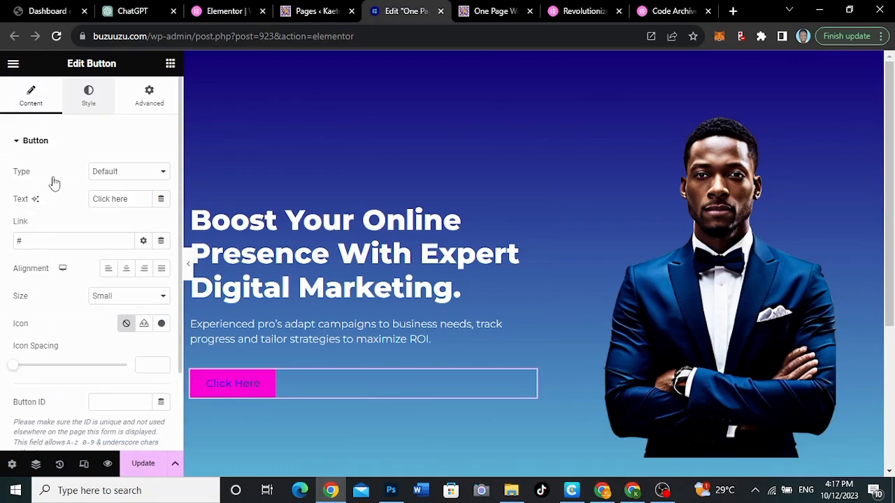
{"action": "left_click", "coordinate": [105, 94]}
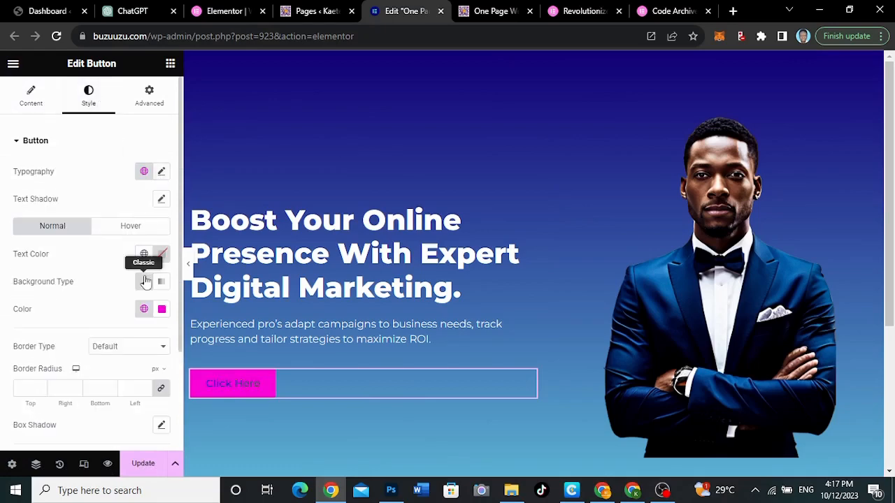
{"action": "left_click", "coordinate": [162, 309]}
{"action": "type", "text": "#FFFFFF"}
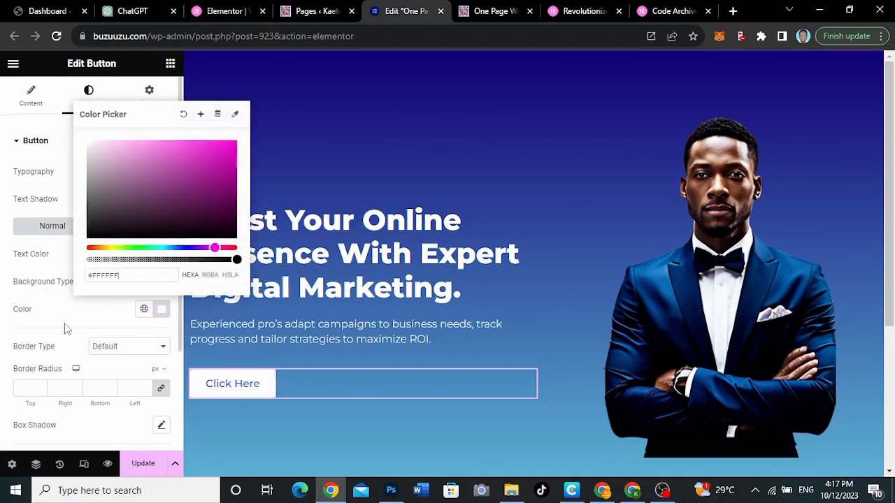
{"action": "left_click", "coordinate": [88, 319]}
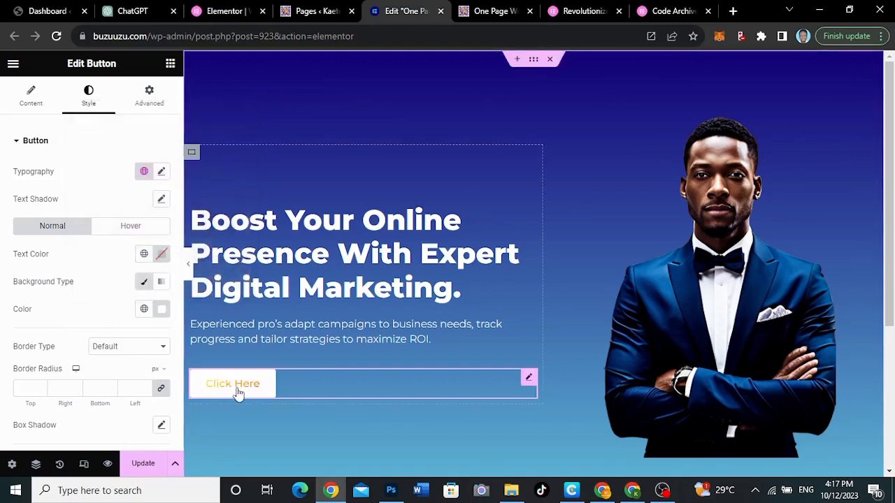
Step: Set the Click Here button's normal background color to black, #000000
{"action": "left_click", "coordinate": [164, 310]}
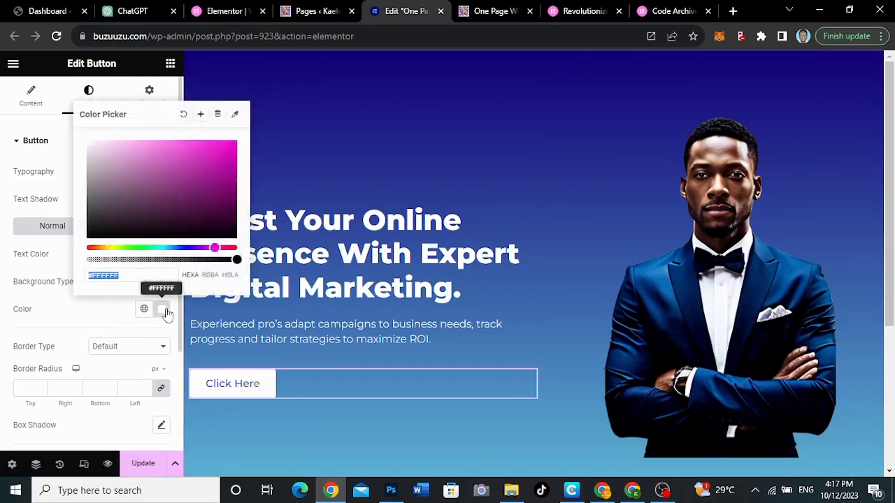
{"action": "left_click", "coordinate": [203, 199]}
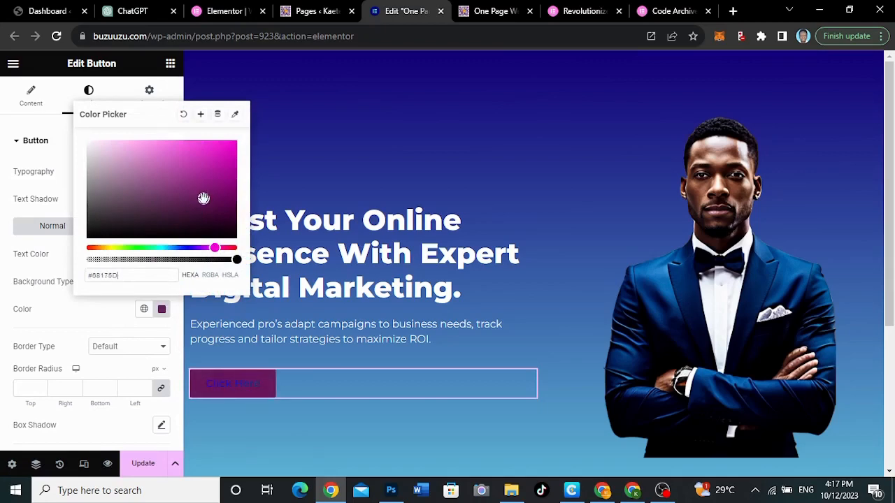
{"action": "left_click_drag", "start_coordinate": [202, 199], "coordinate": [152, 256]}
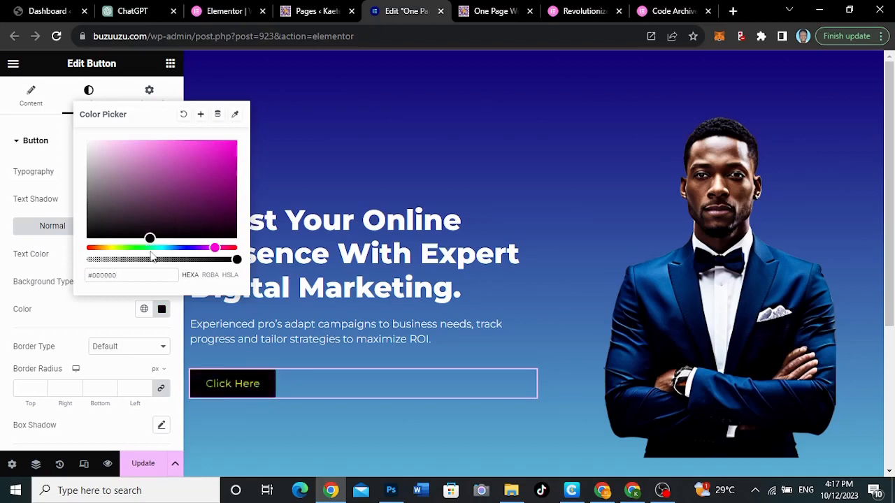
{"action": "left_click", "coordinate": [101, 318]}
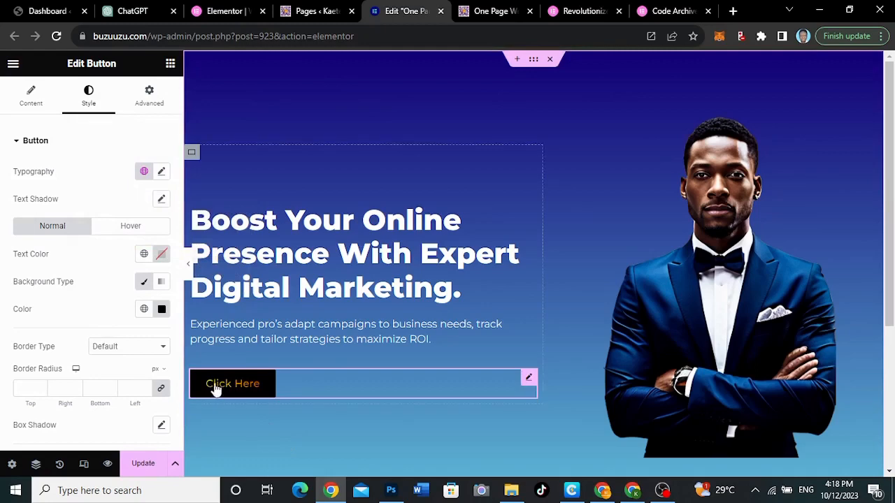
Step: Review the button's rainbow text code in its Custom CSS settings and preview the hero at full width with the widget settings hidden
{"action": "left_click", "coordinate": [155, 115]}
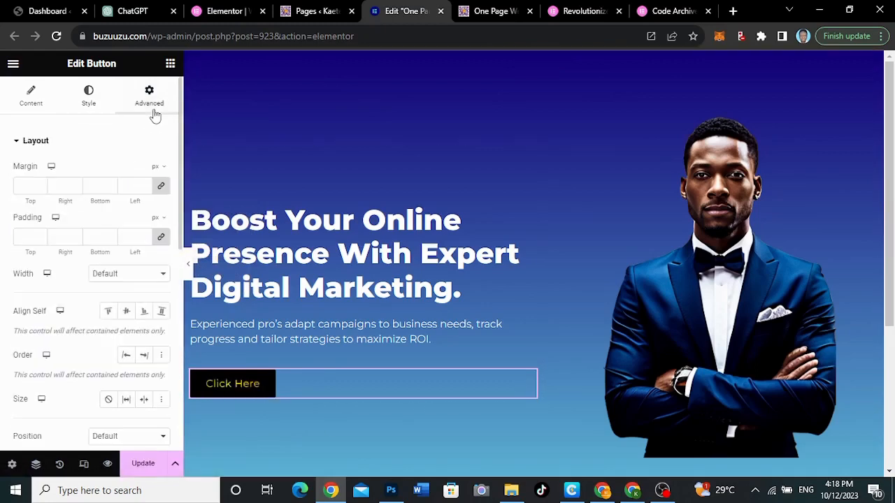
{"action": "scroll", "coordinate": [105, 309], "scroll_direction": "down", "scroll_amount": 2}
{"action": "scroll", "coordinate": [104, 307], "scroll_direction": "down", "scroll_amount": 5}
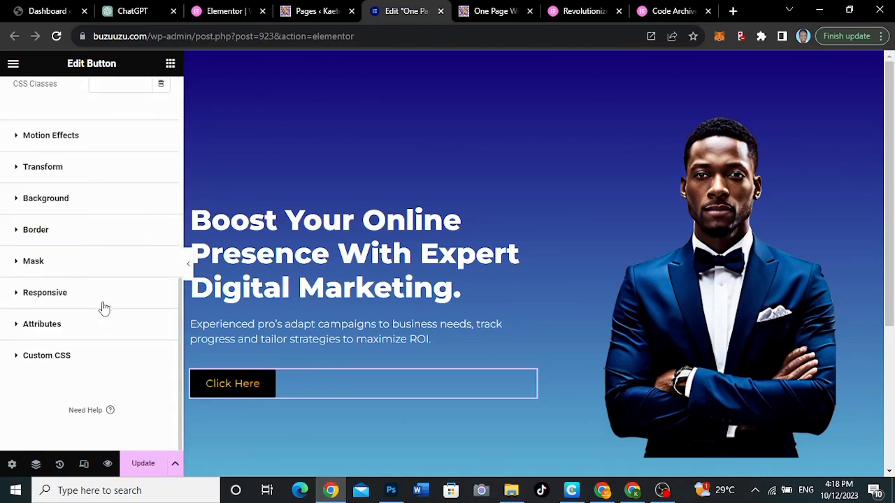
{"action": "left_click", "coordinate": [84, 357]}
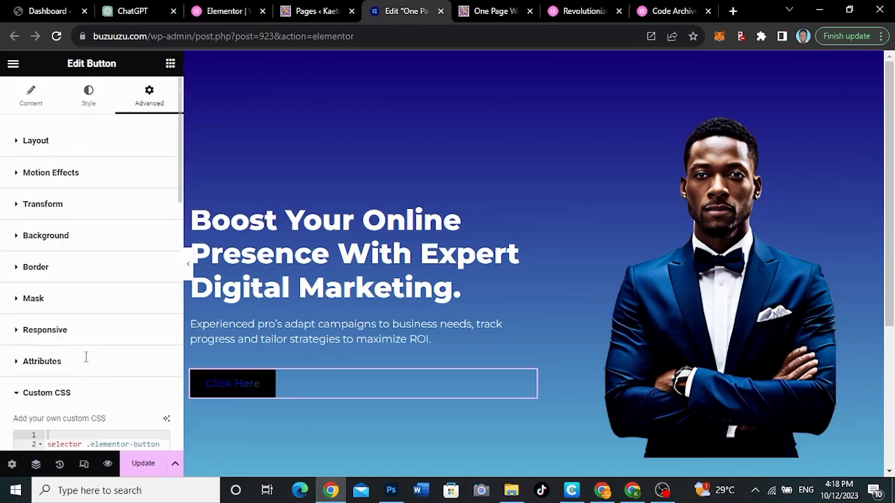
{"action": "scroll", "coordinate": [86, 363], "scroll_direction": "down", "scroll_amount": 2}
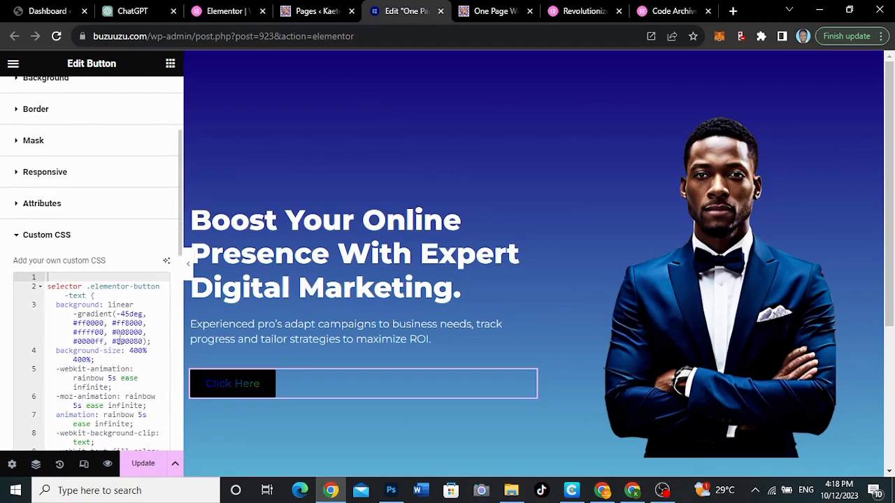
{"action": "scroll", "coordinate": [117, 374], "scroll_direction": "down", "scroll_amount": 1}
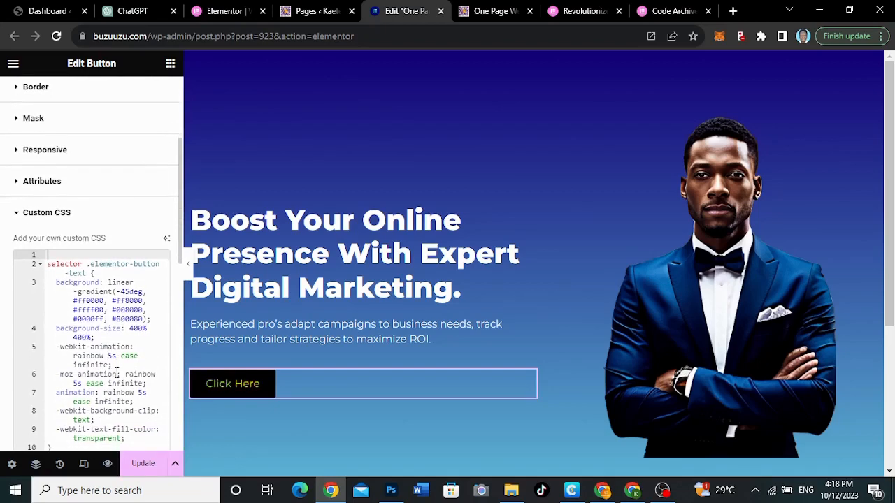
{"action": "scroll", "coordinate": [117, 373], "scroll_direction": "down", "scroll_amount": 1}
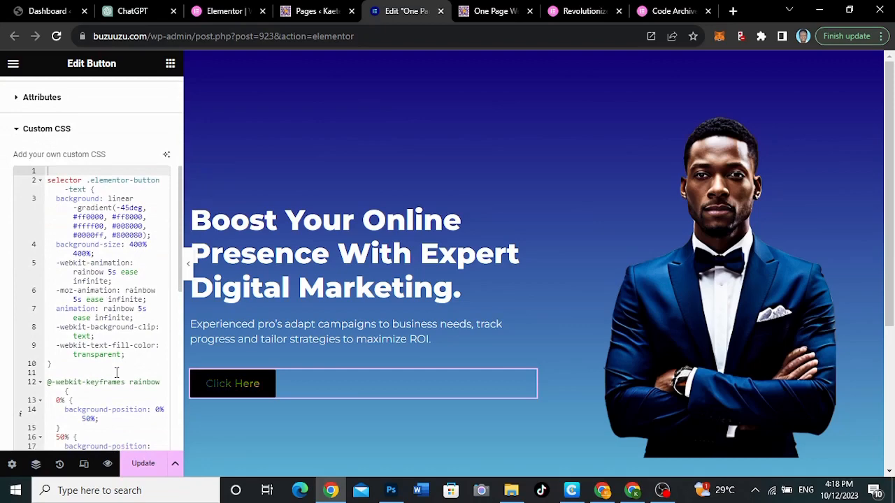
{"action": "left_click", "coordinate": [187, 264]}
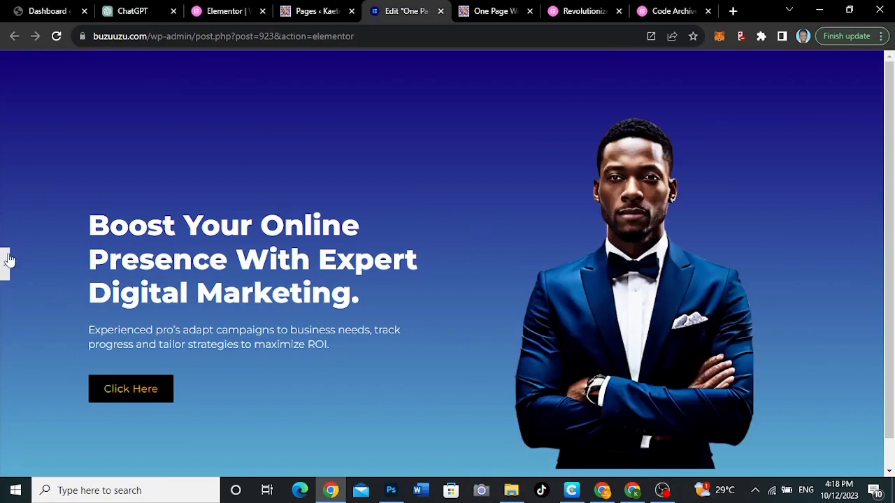
{"action": "key", "text": "ctrl+p"}
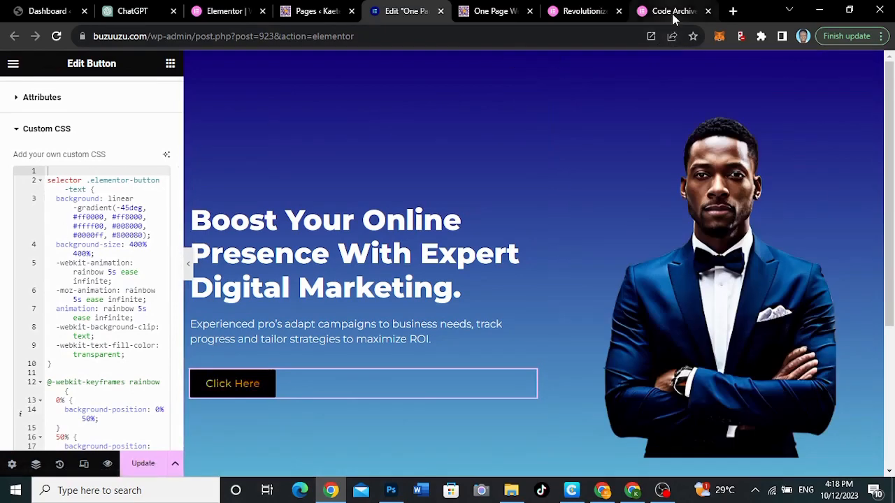
Step: Switch to the Elementor Prompts Library's code page and read its overview of CSS, JavaScript and HTML possibilities
{"action": "left_click", "coordinate": [672, 12]}
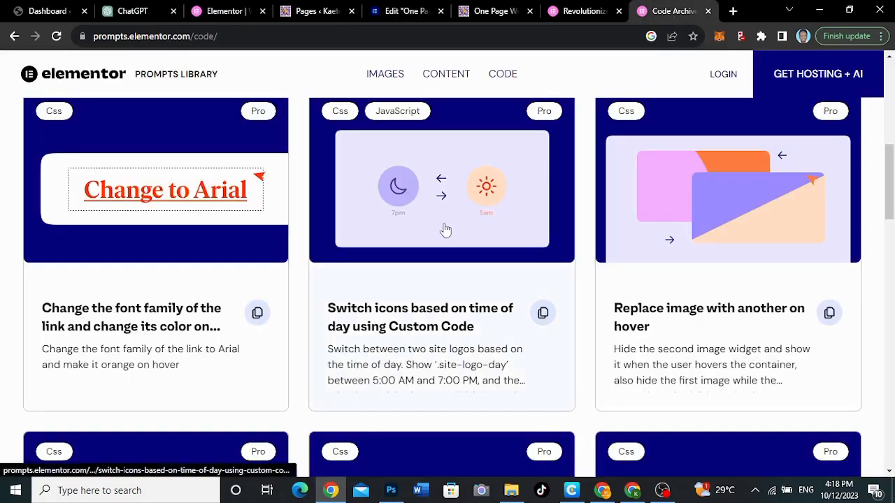
{"action": "scroll", "coordinate": [443, 230], "scroll_direction": "up", "scroll_amount": 5}
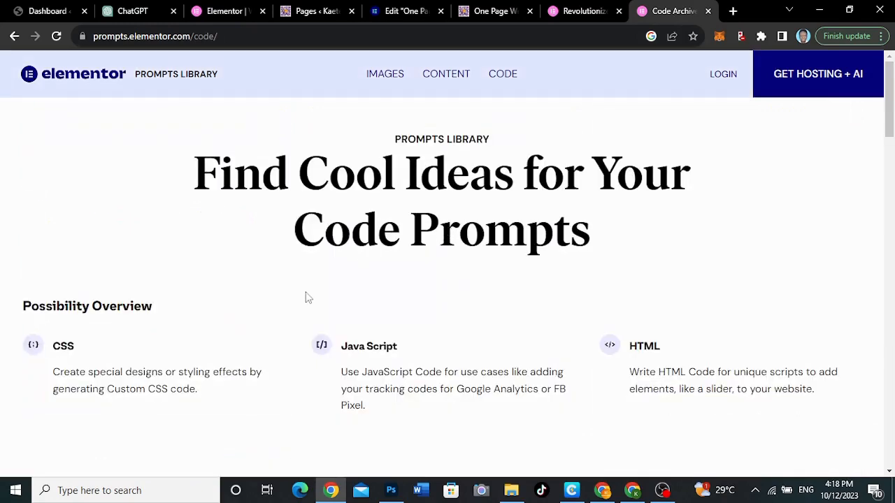
{"action": "scroll", "coordinate": [310, 296], "scroll_direction": "down", "scroll_amount": 1}
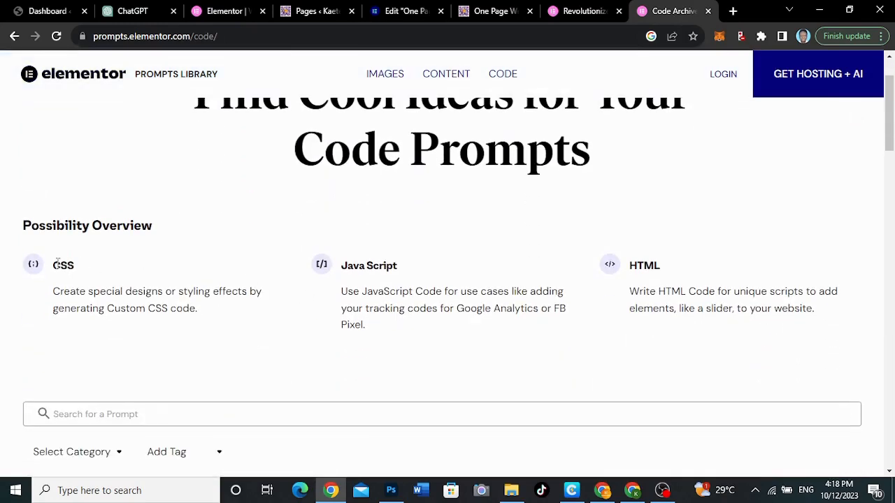
{"action": "left_click_drag", "start_coordinate": [54, 266], "coordinate": [86, 274]}
{"action": "left_click_drag", "start_coordinate": [341, 274], "coordinate": [422, 279]}
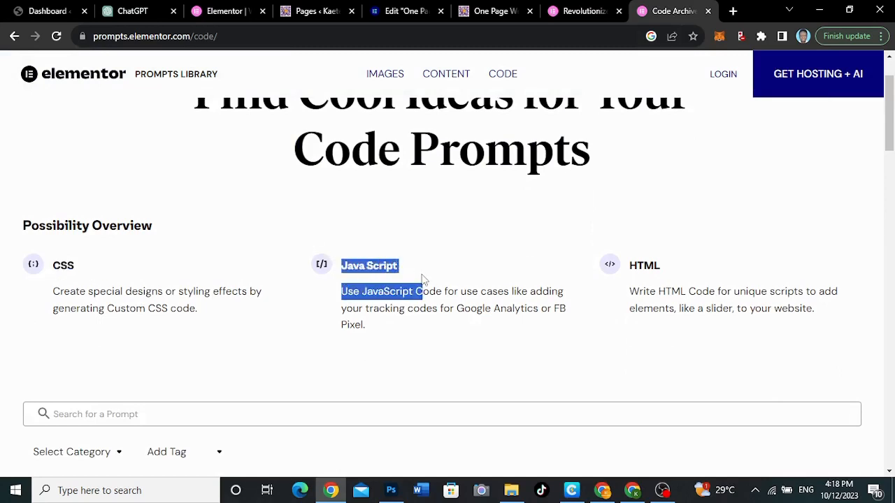
{"action": "left_click_drag", "start_coordinate": [671, 264], "coordinate": [630, 272]}
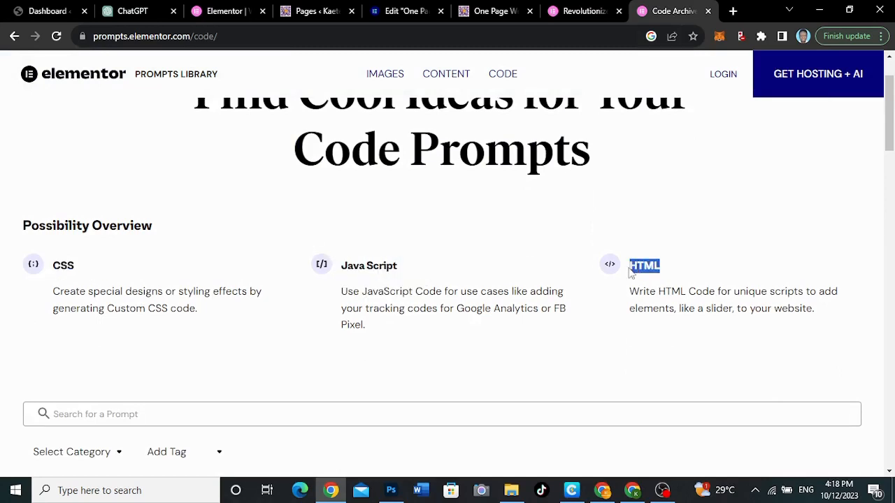
{"action": "left_click", "coordinate": [500, 297]}
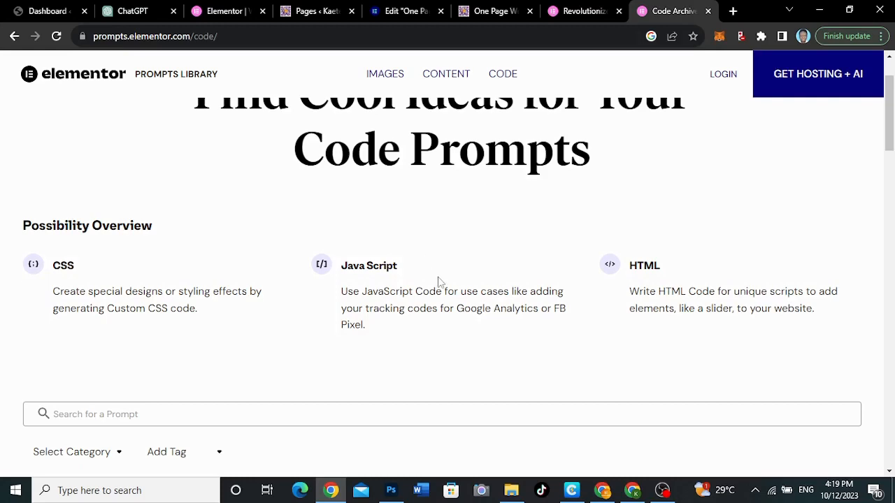
Step: Browse the code prompt cards and check the options of the category and tag filters
{"action": "scroll", "coordinate": [439, 281], "scroll_direction": "down", "scroll_amount": 13}
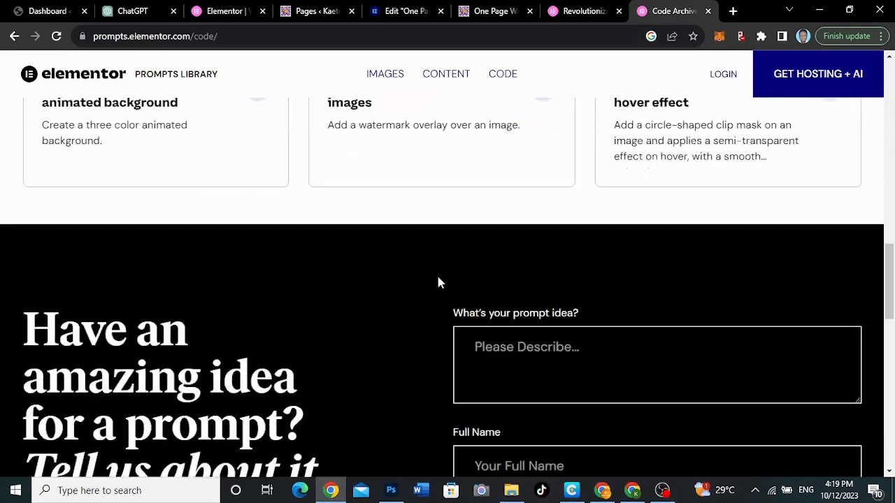
{"action": "scroll", "coordinate": [439, 281], "scroll_direction": "up", "scroll_amount": 5}
{"action": "scroll", "coordinate": [439, 281], "scroll_direction": "up", "scroll_amount": 8}
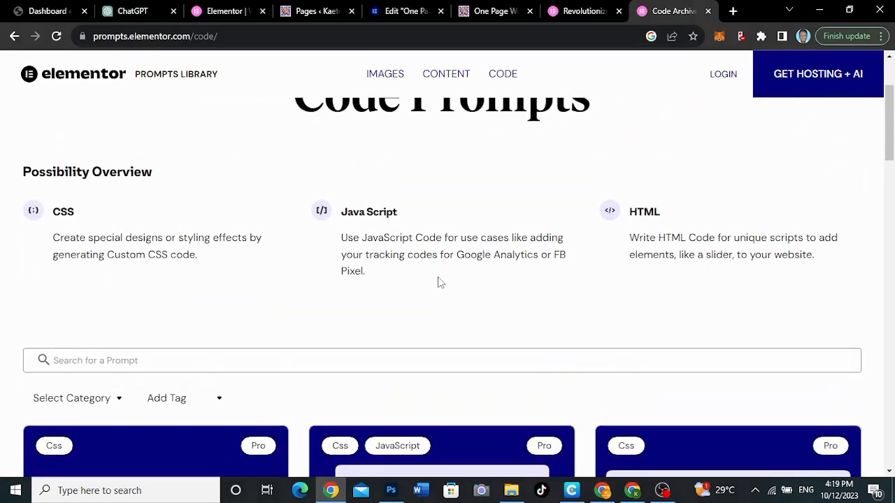
{"action": "scroll", "coordinate": [441, 281], "scroll_direction": "down", "scroll_amount": 2}
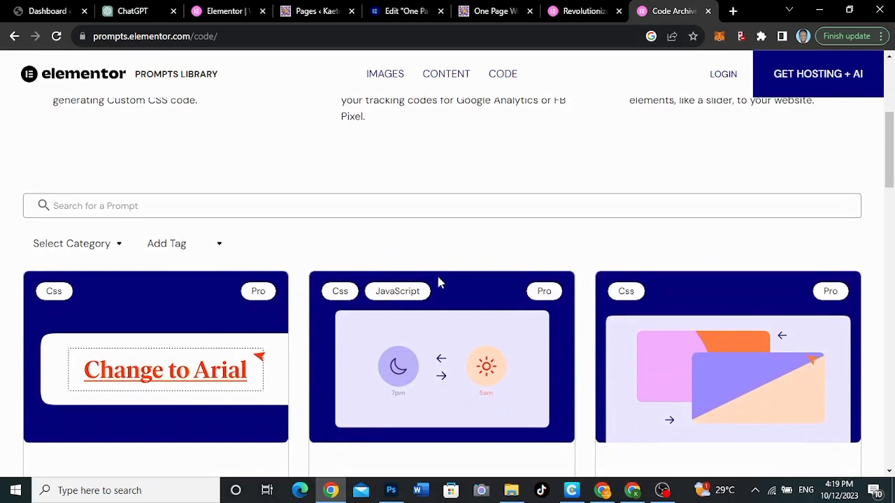
{"action": "left_click", "coordinate": [117, 246]}
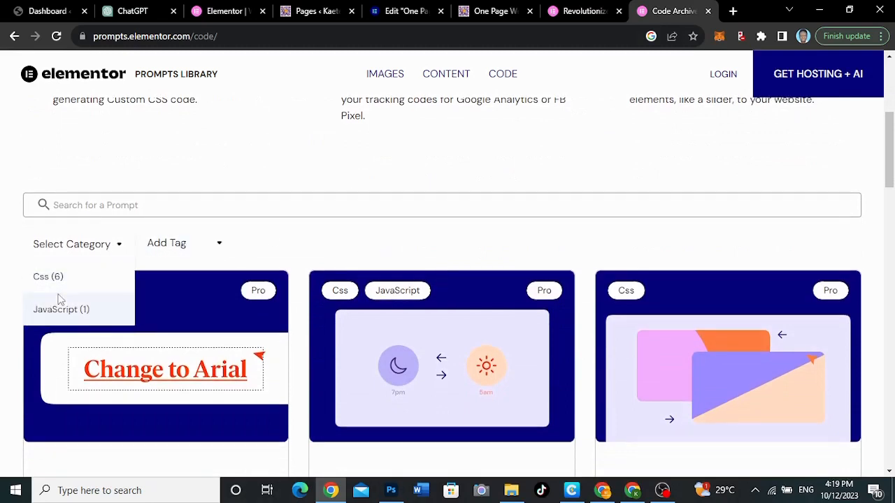
{"action": "left_click", "coordinate": [221, 248]}
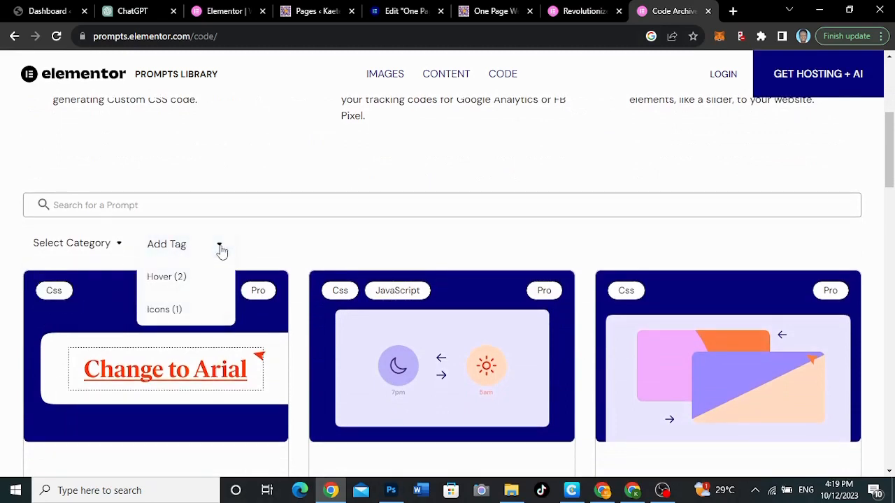
{"action": "left_click", "coordinate": [220, 249]}
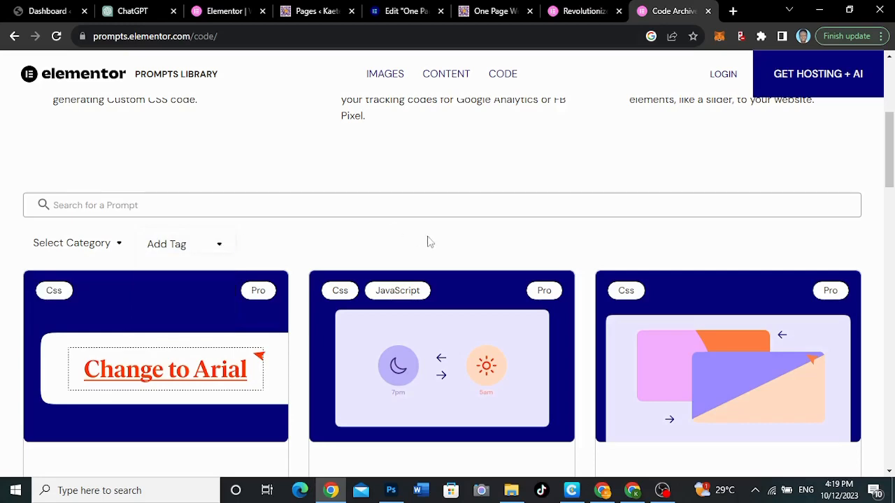
{"action": "scroll", "coordinate": [430, 242], "scroll_direction": "up", "scroll_amount": 4}
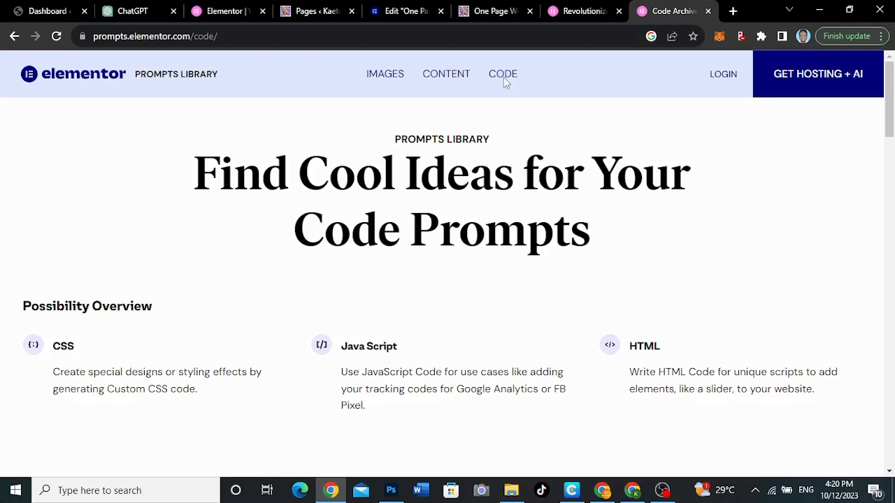
Step: Switch to the Elementor AI product page and view its introductory video section and the list of Elementor products
{"action": "left_click", "coordinate": [573, 11]}
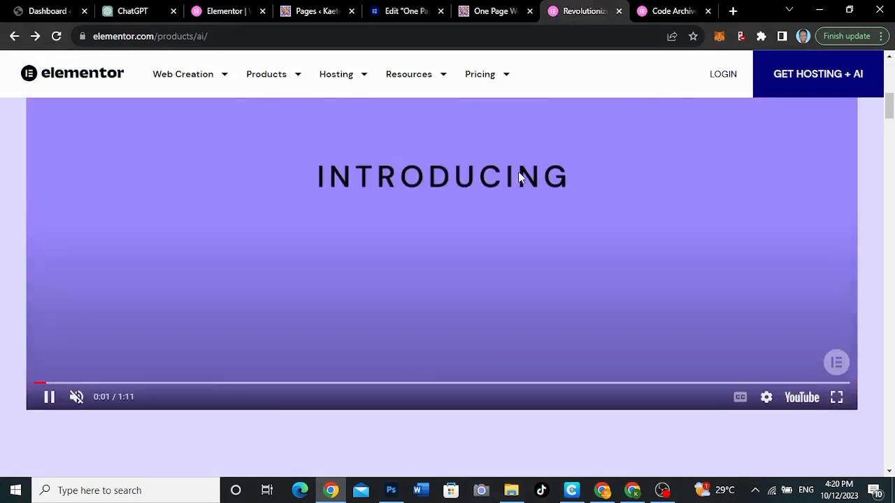
{"action": "scroll", "coordinate": [518, 178], "scroll_direction": "up", "scroll_amount": 6}
{"action": "scroll", "coordinate": [518, 178], "scroll_direction": "down", "scroll_amount": 15}
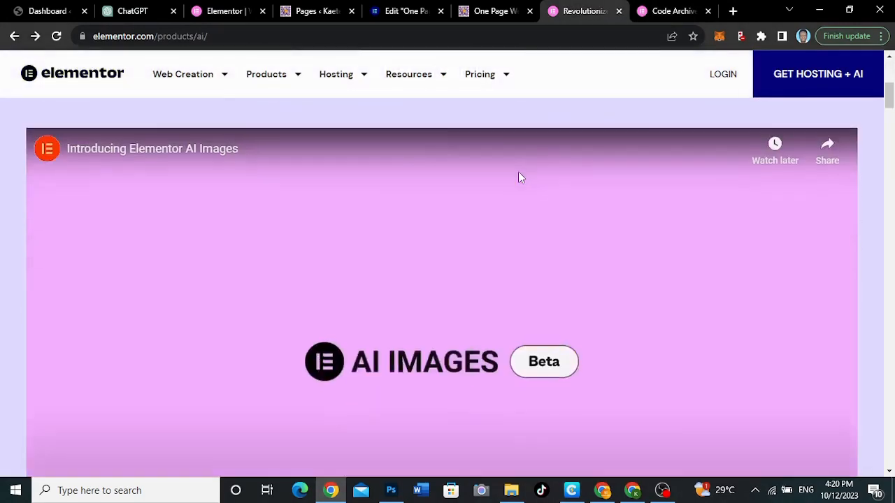
{"action": "scroll", "coordinate": [447, 279], "scroll_direction": "down", "scroll_amount": 1}
{"action": "scroll", "coordinate": [448, 279], "scroll_direction": "up", "scroll_amount": 15}
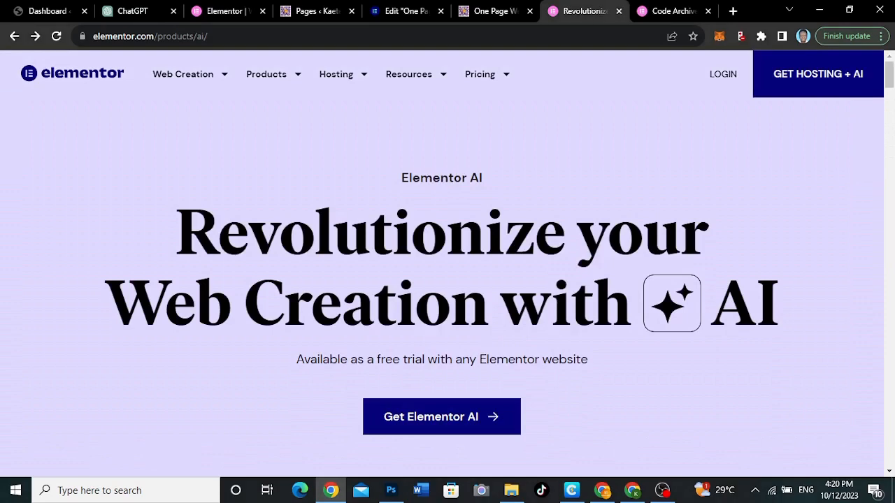
{"action": "left_click", "coordinate": [284, 80]}
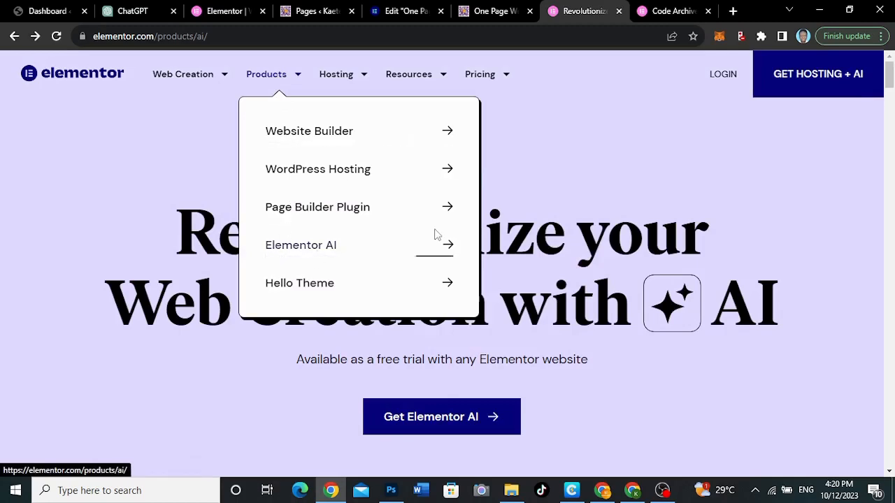
Step: Examine the Elementor AI page's introduction, its text, code and image generation statement, and the Spotlight section
{"action": "scroll", "coordinate": [608, 231], "scroll_direction": "down", "scroll_amount": 8}
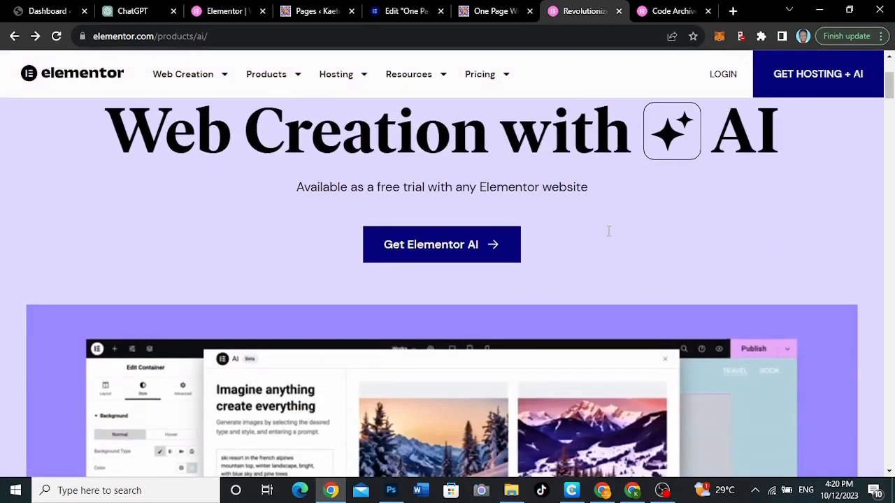
{"action": "scroll", "coordinate": [608, 230], "scroll_direction": "down", "scroll_amount": 6}
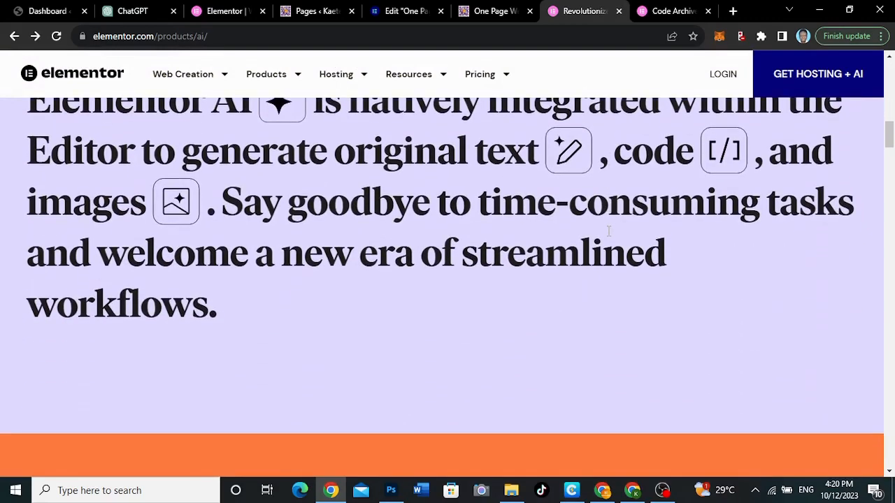
{"action": "scroll", "coordinate": [608, 231], "scroll_direction": "down", "scroll_amount": 3}
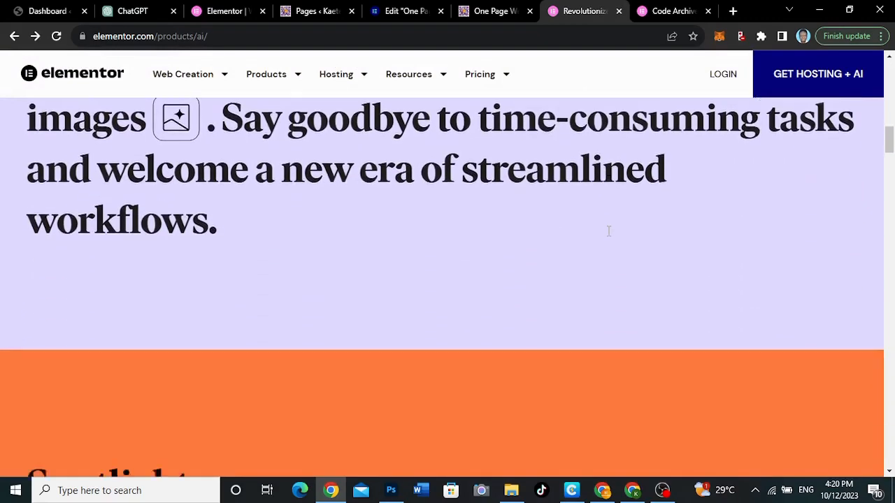
{"action": "scroll", "coordinate": [608, 230], "scroll_direction": "down", "scroll_amount": 3}
{"action": "scroll", "coordinate": [607, 236], "scroll_direction": "up", "scroll_amount": 4}
{"action": "scroll", "coordinate": [608, 236], "scroll_direction": "up", "scroll_amount": 8}
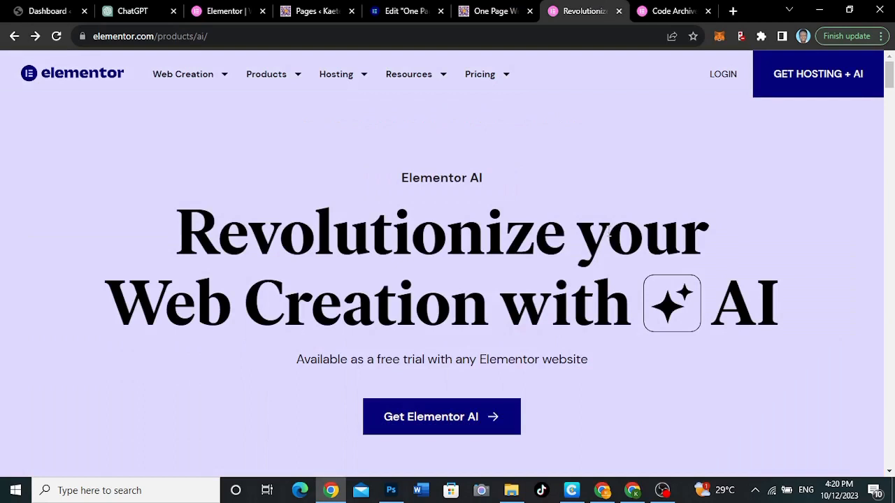
{"action": "scroll", "coordinate": [608, 237], "scroll_direction": "down", "scroll_amount": 8}
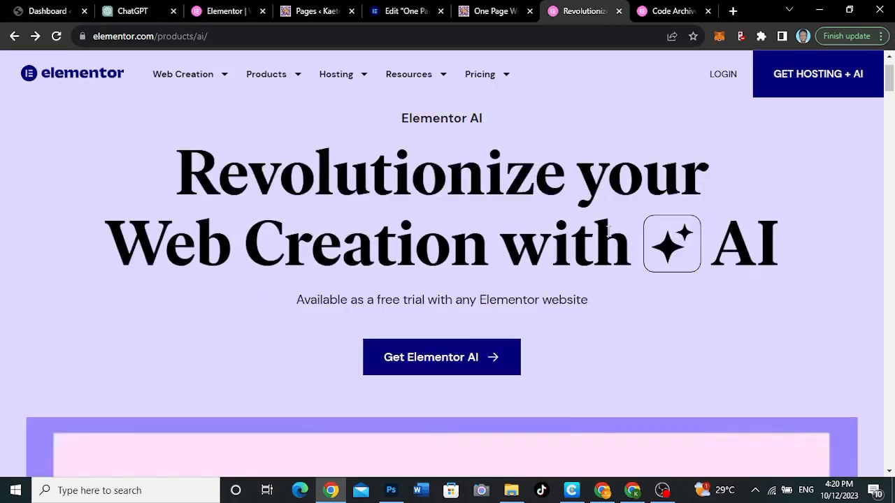
{"action": "scroll", "coordinate": [608, 235], "scroll_direction": "down", "scroll_amount": 12}
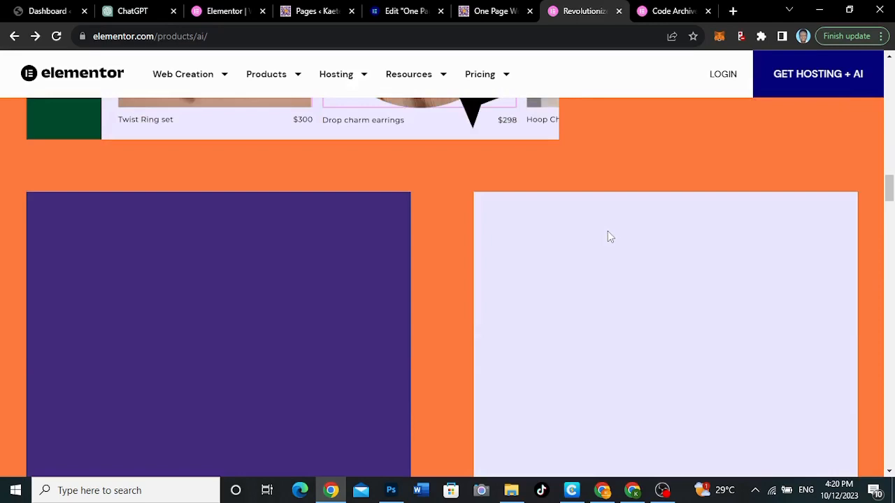
{"action": "scroll", "coordinate": [607, 237], "scroll_direction": "up", "scroll_amount": 8}
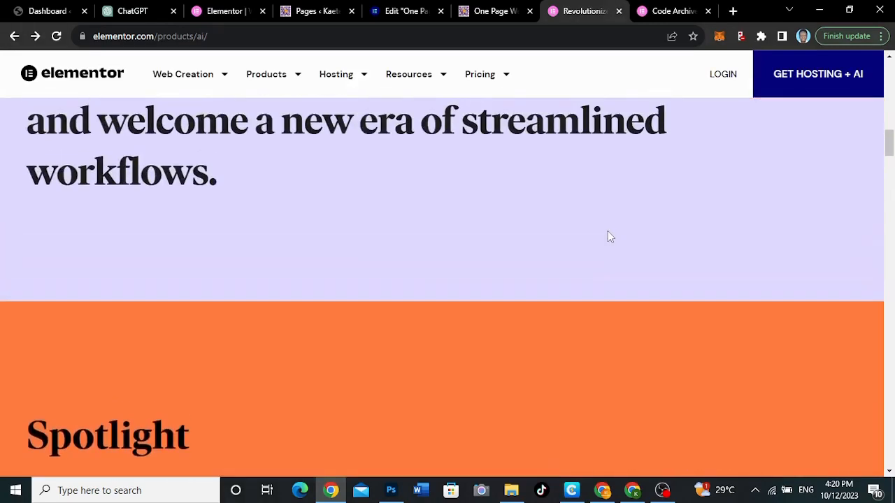
{"action": "scroll", "coordinate": [607, 236], "scroll_direction": "up", "scroll_amount": 2}
{"action": "scroll", "coordinate": [608, 232], "scroll_direction": "up", "scroll_amount": 1}
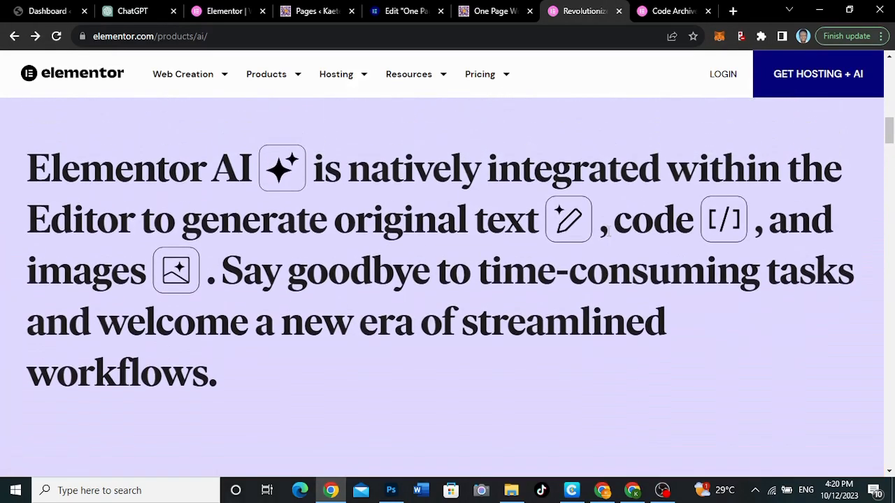